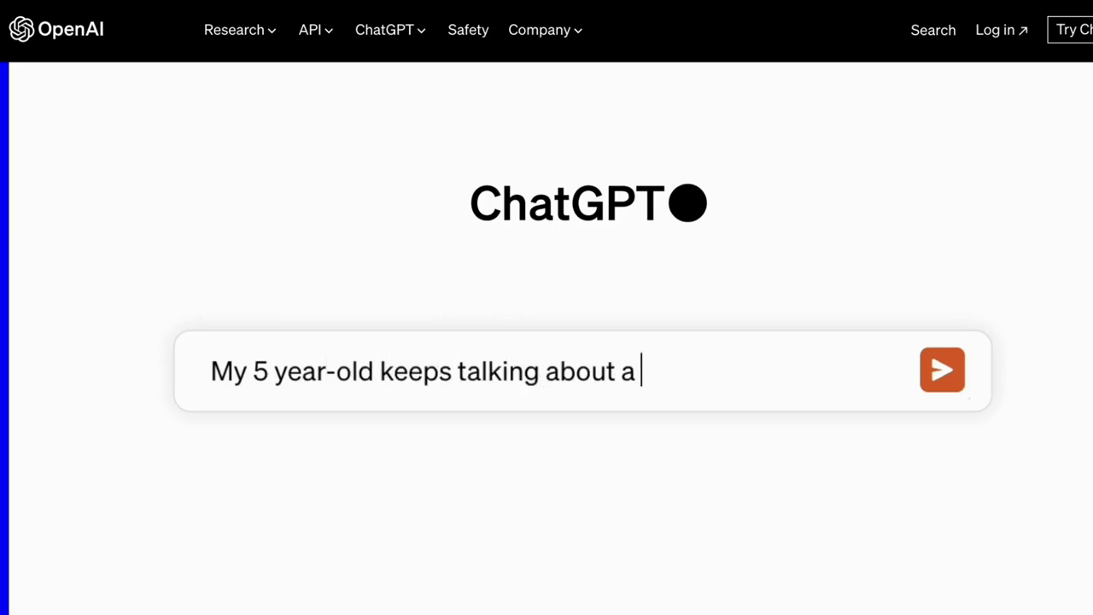
- Ask ChatGPT what a 'super-duper sunflower hedgehog' looks like
type("\"super-duper sunflower hedgehog\"")
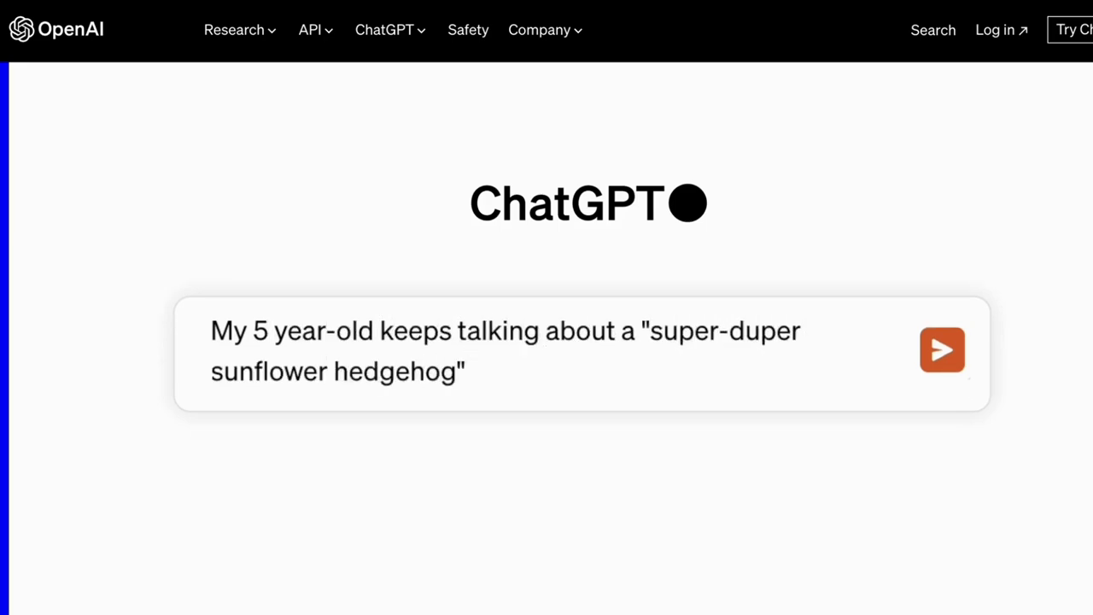
type(" -- what does it look like?")
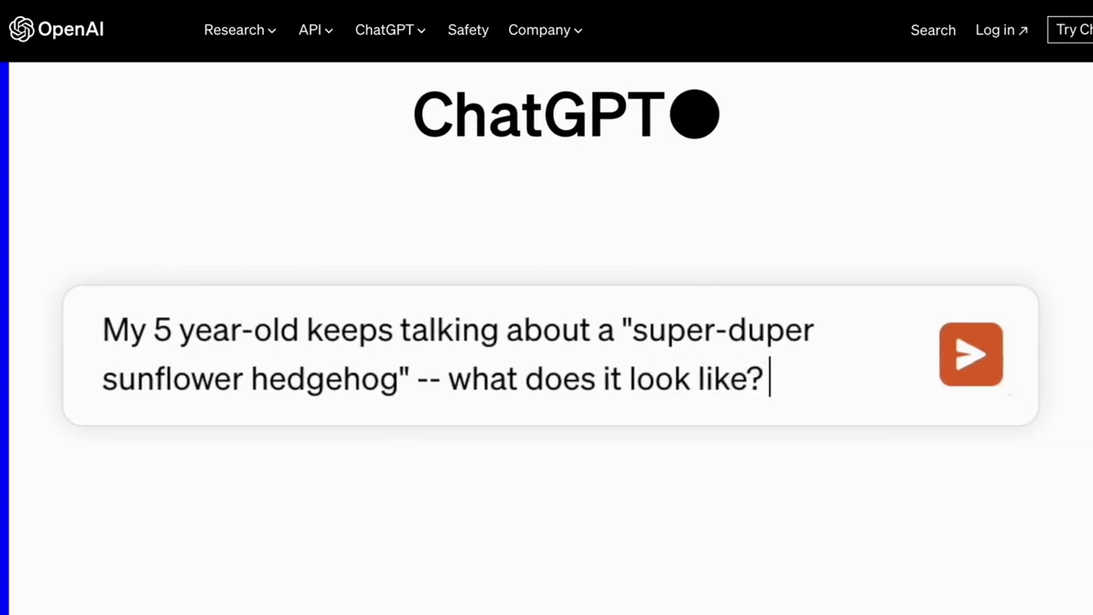
key("Return")
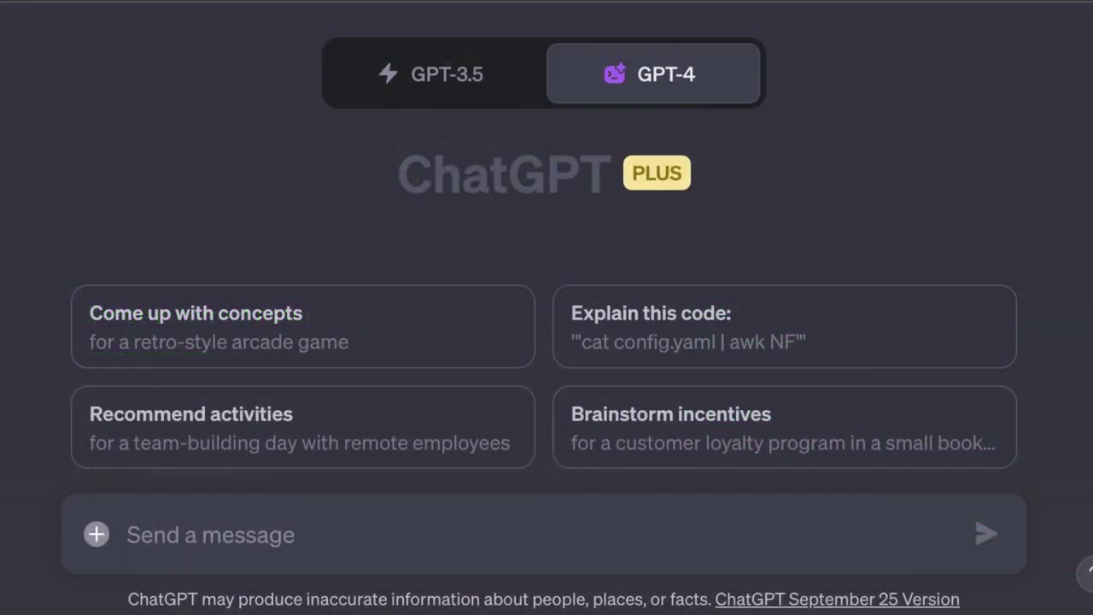
- Pick GPT-4 as the new chat's model and view its available modes
left_click(431, 74)
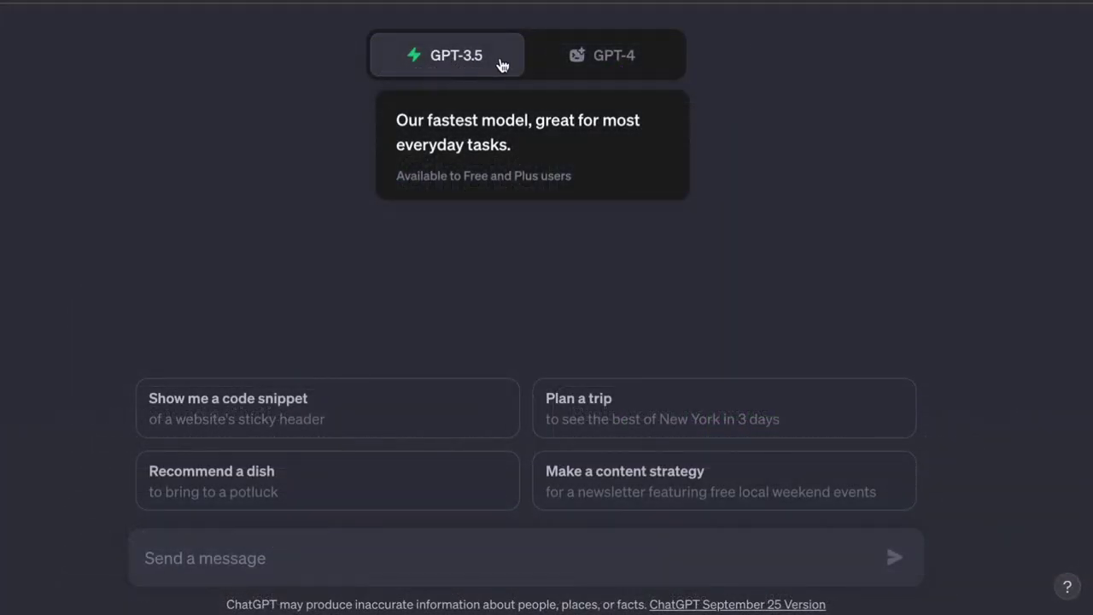
mouse_move(602, 58)
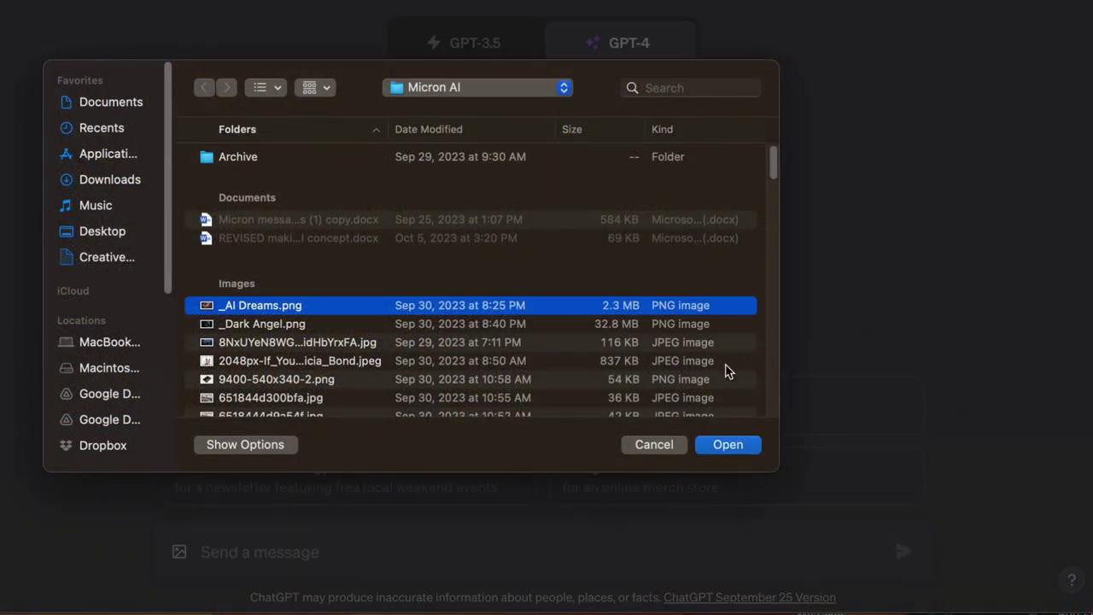
- Attach _AI Dreams.png and ask 'what can you do with this image?'
left_click(741, 446)
left_click(507, 552)
type("what can you d")
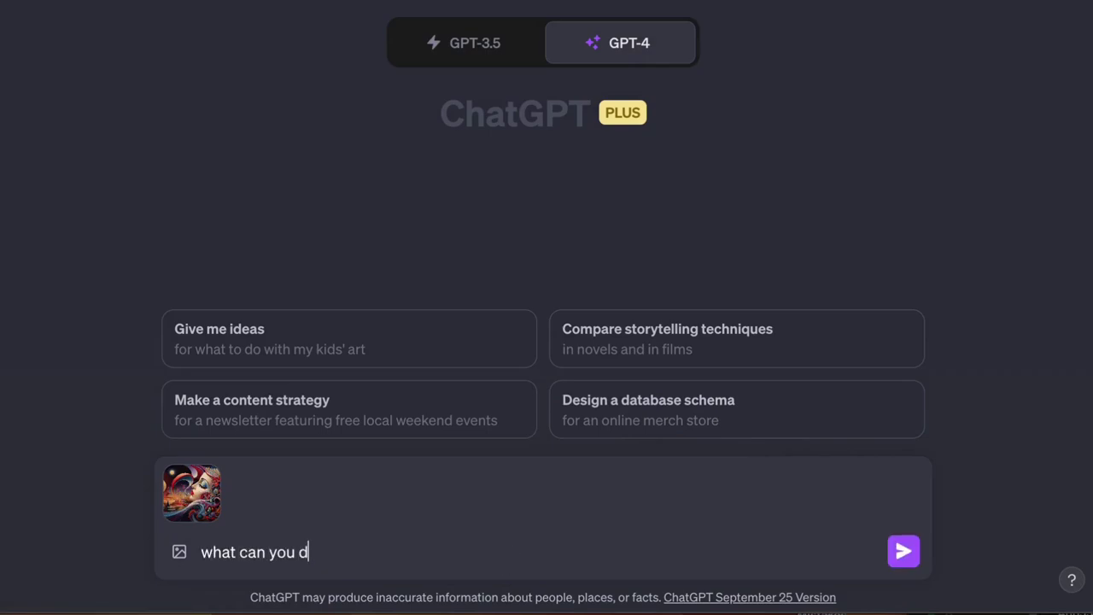
type("o with this image?")
key("Return")
scroll(1029, 426, "up", 2)
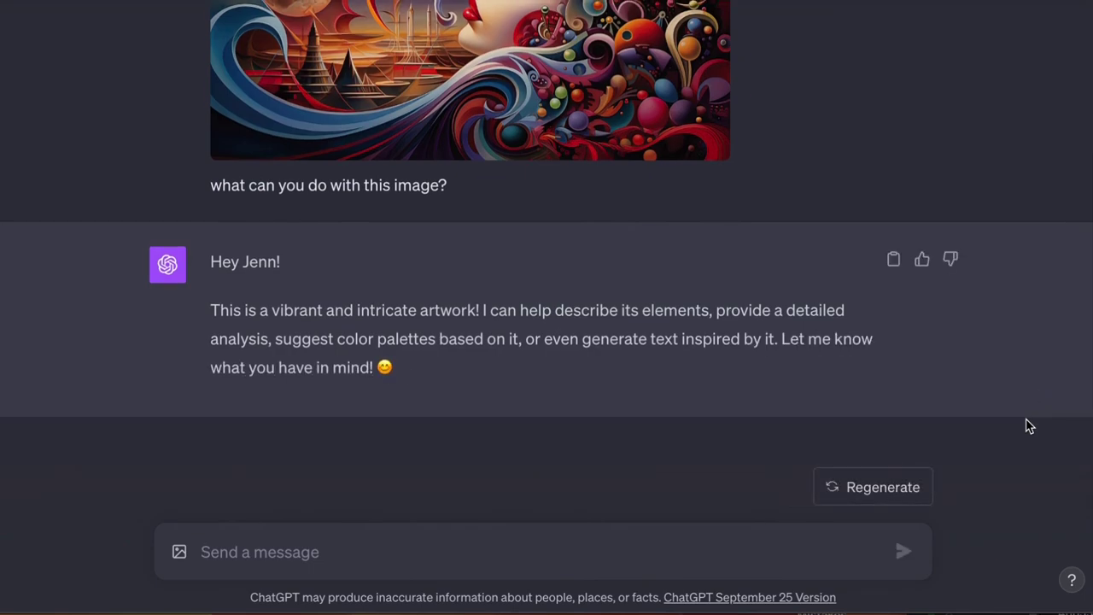
- Request a detailed analysis of the artwork and review the response
type("please give me a detailed an")
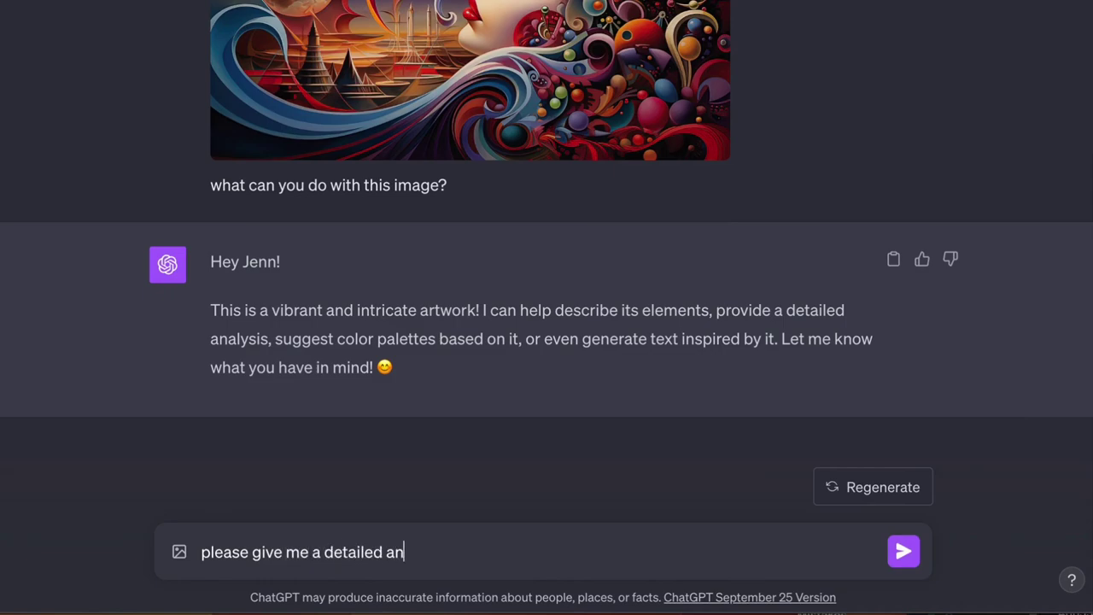
type("alysis")
key("Return")
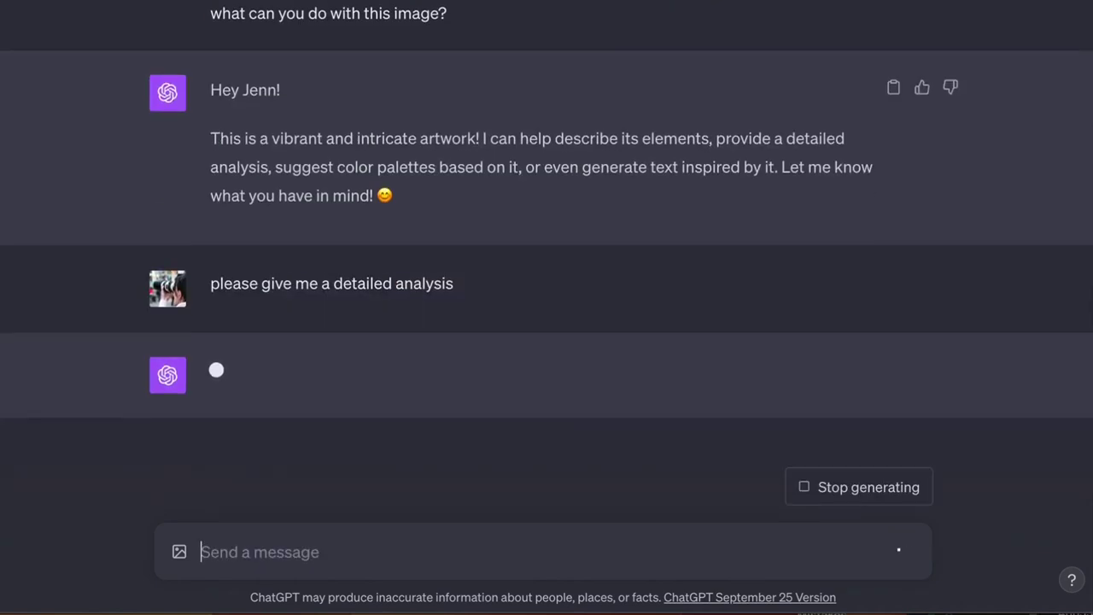
scroll(864, 330, "up", 5)
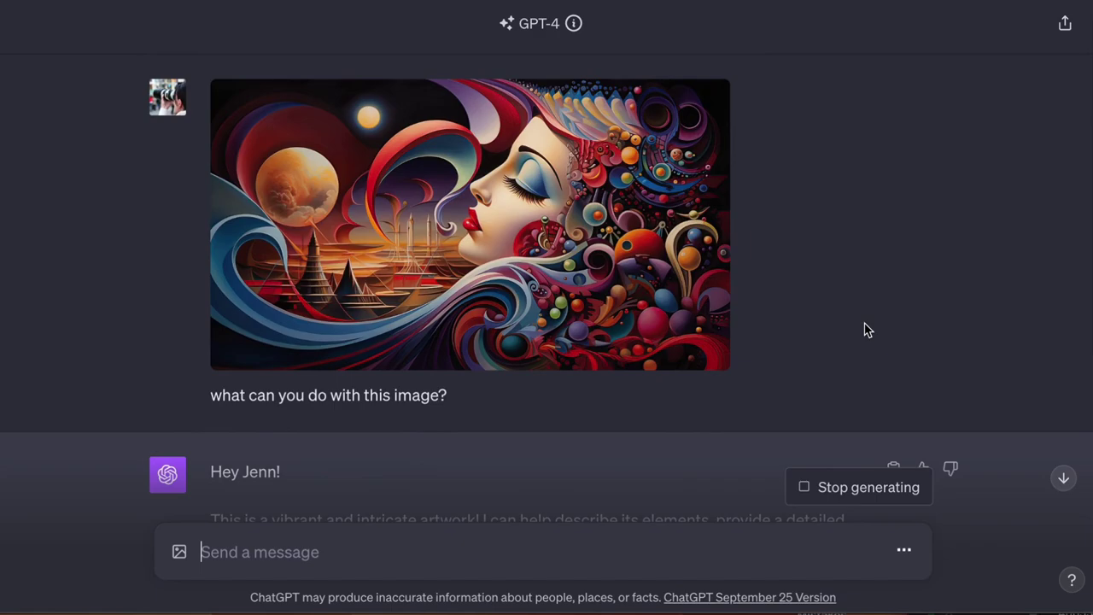
scroll(864, 331, "down", 5)
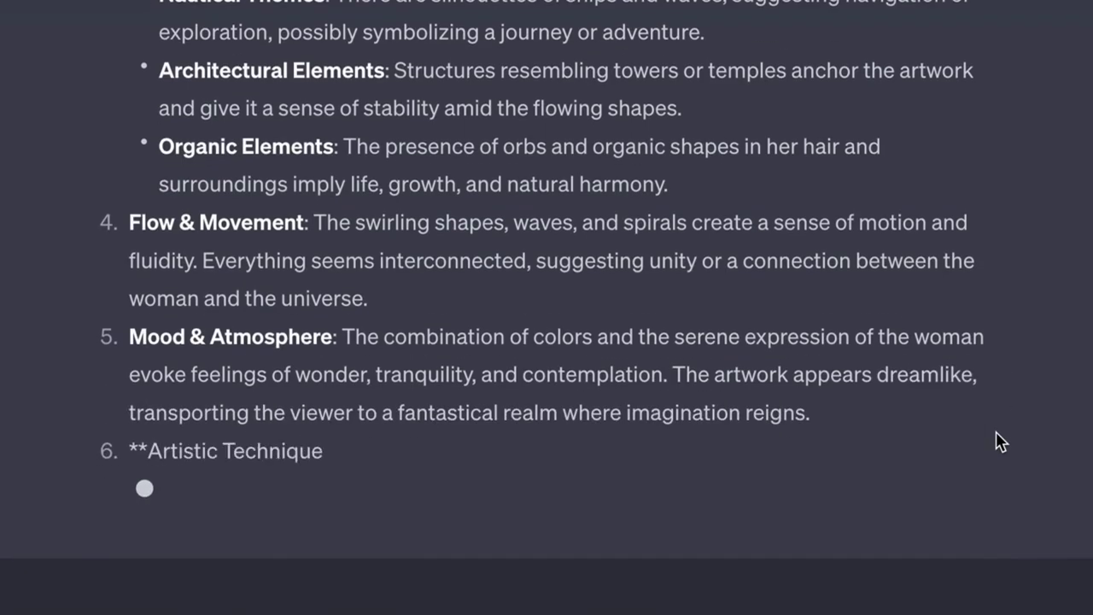
- Ask for the artwork's artistic style, then for 3 artists who create similar art
type("what is the ")
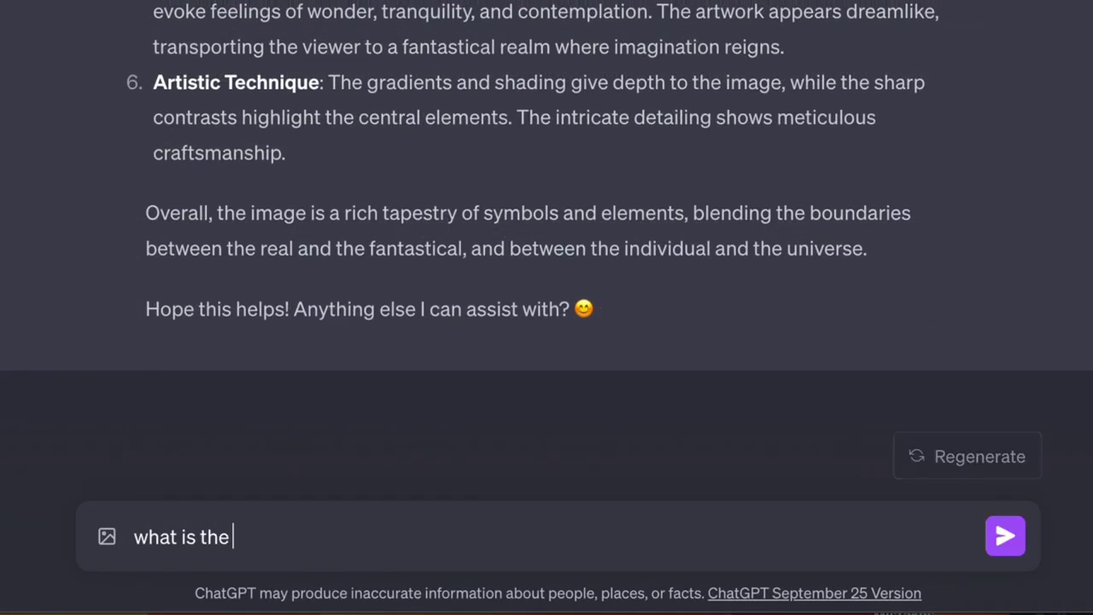
type("artistic style?")
key("Return")
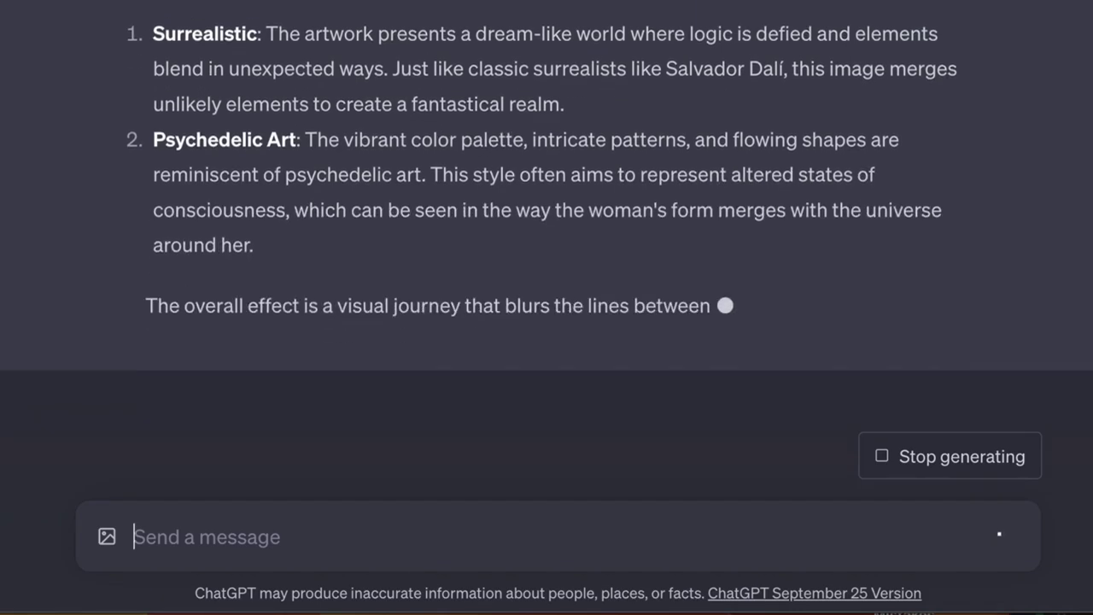
type("Name 3 ")
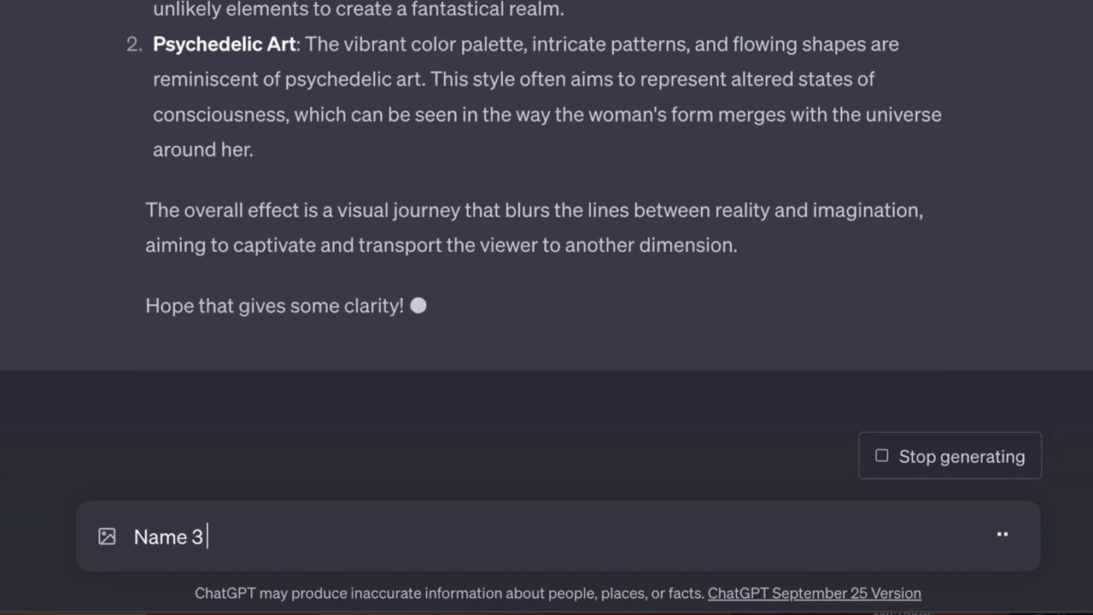
type("artists who")
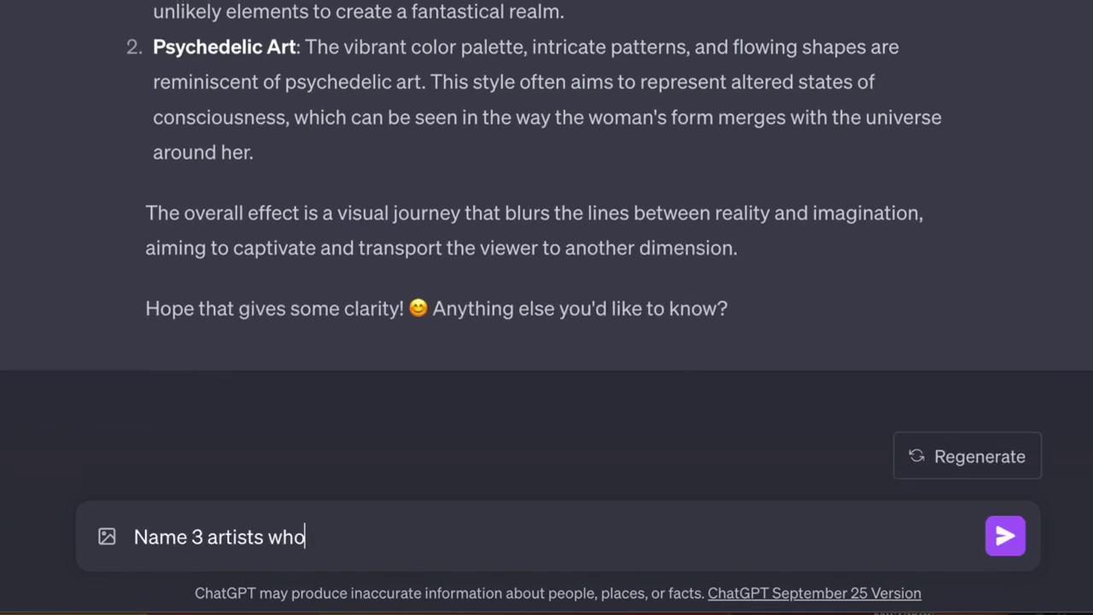
type(" create art like th")
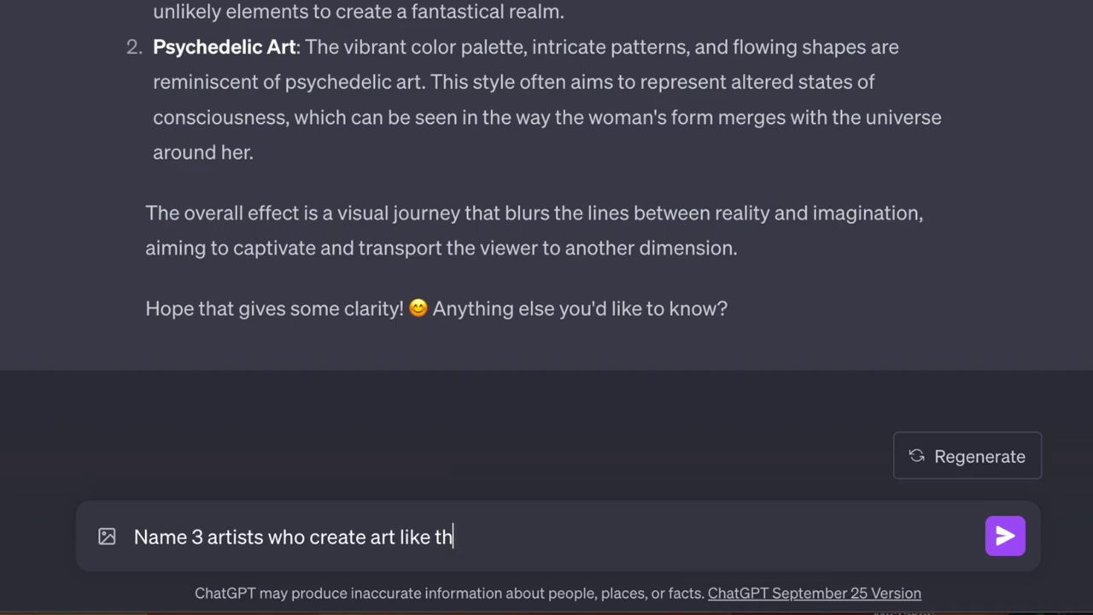
type("is")
key("Return")
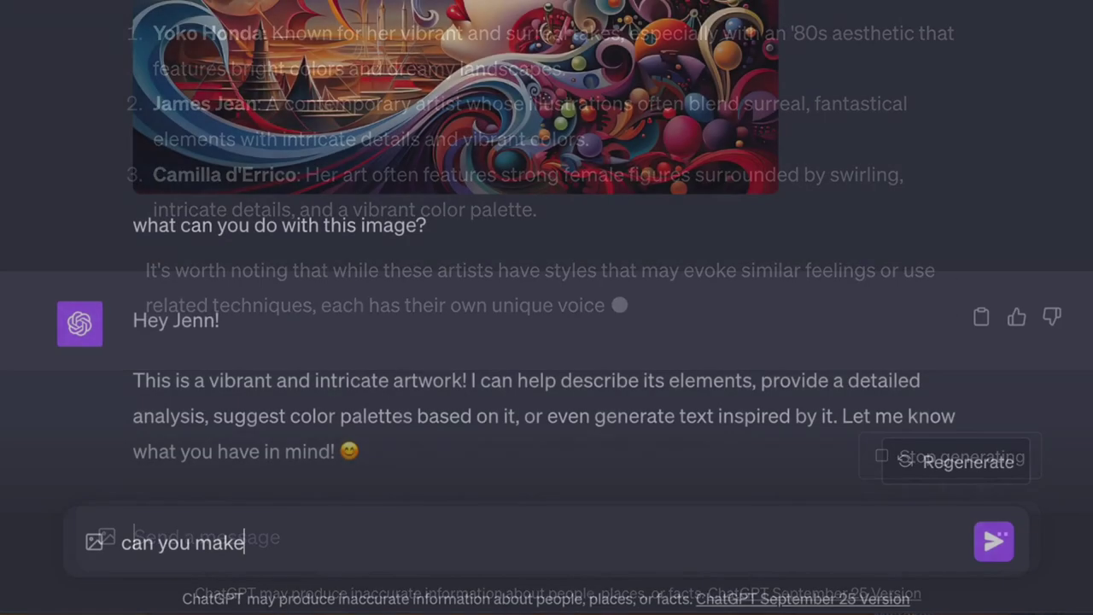
- Request a caption for the image, then view the next Bing Image Creator result
type("a caop")
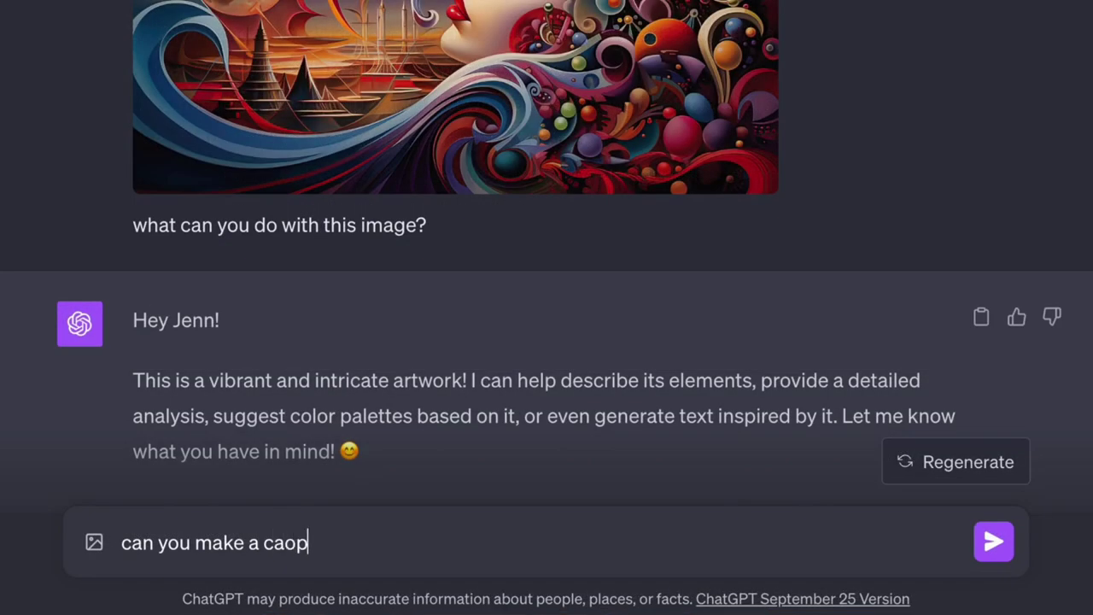
type("image?")
key("Return")
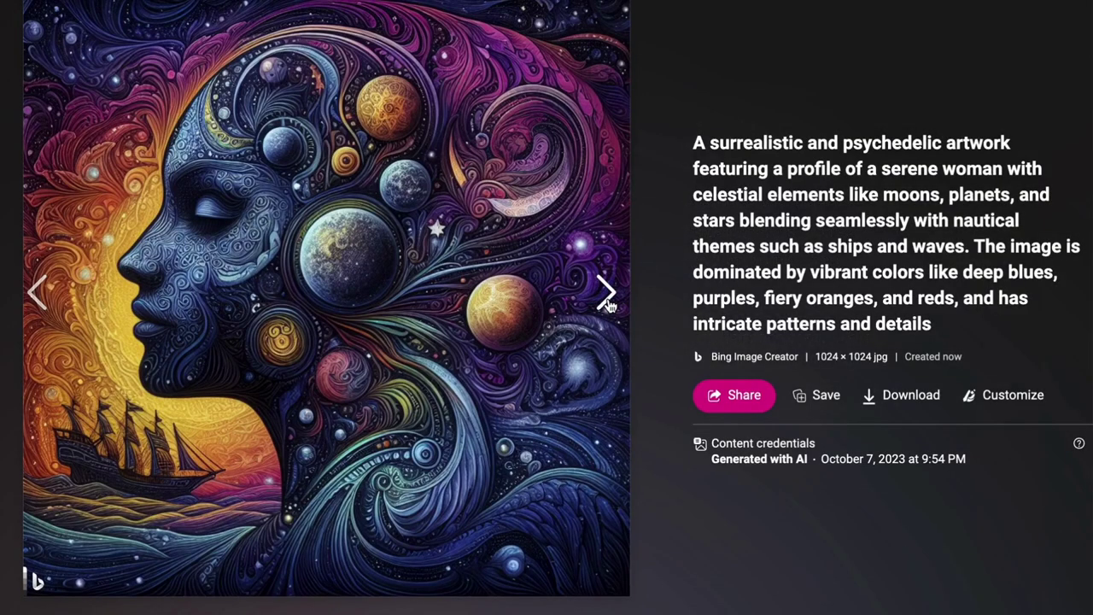
left_click(606, 295)
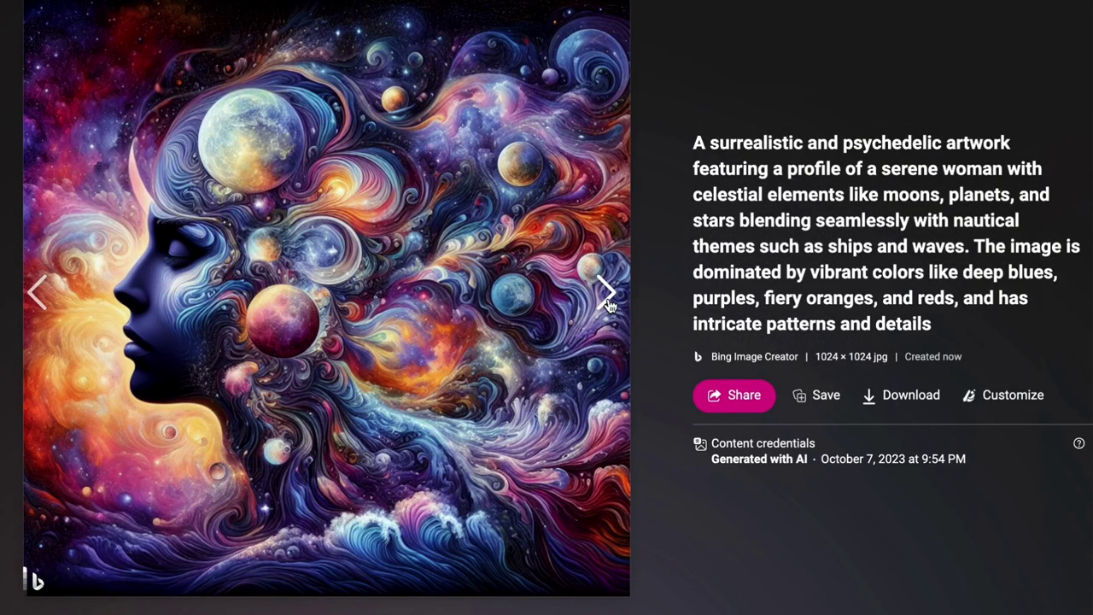
left_click(608, 299)
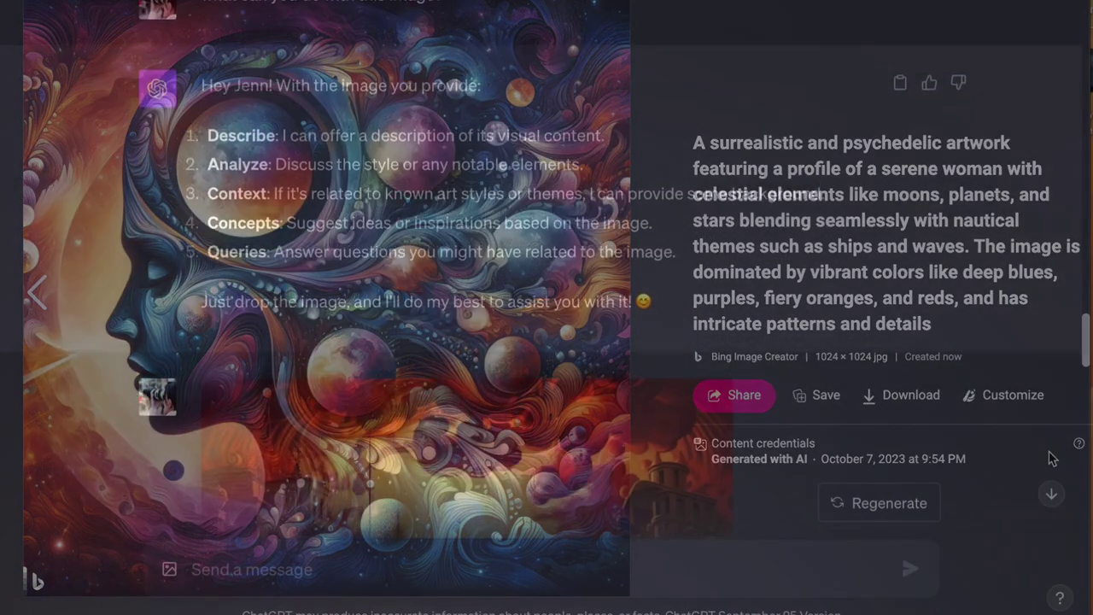
scroll(1049, 456, "down", 1)
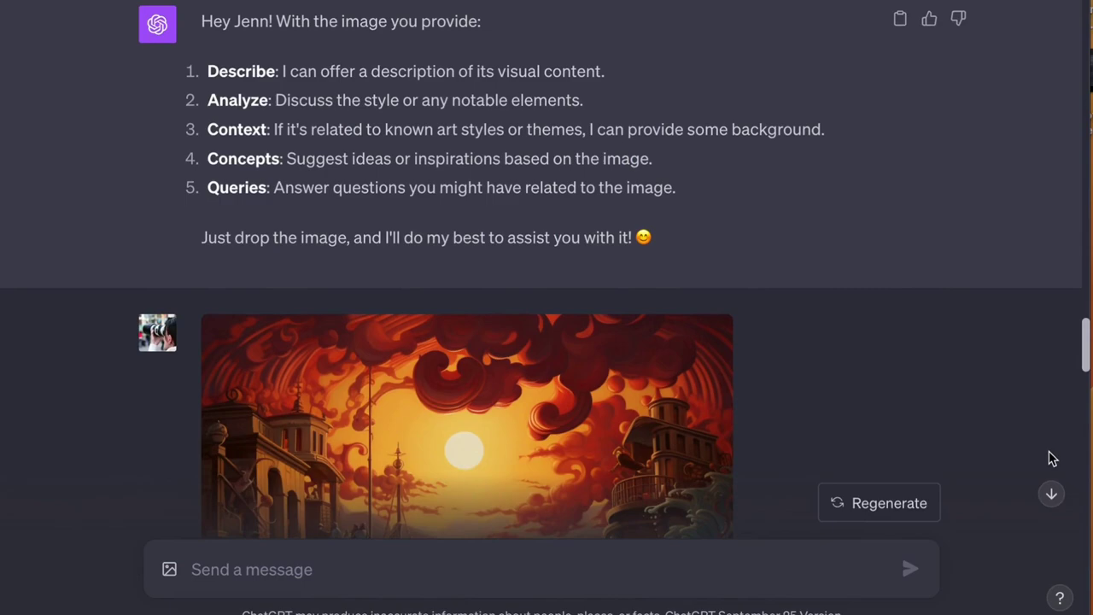
scroll(1049, 457, "down", 1)
scroll(1050, 457, "down", 4)
scroll(1049, 457, "up", 1)
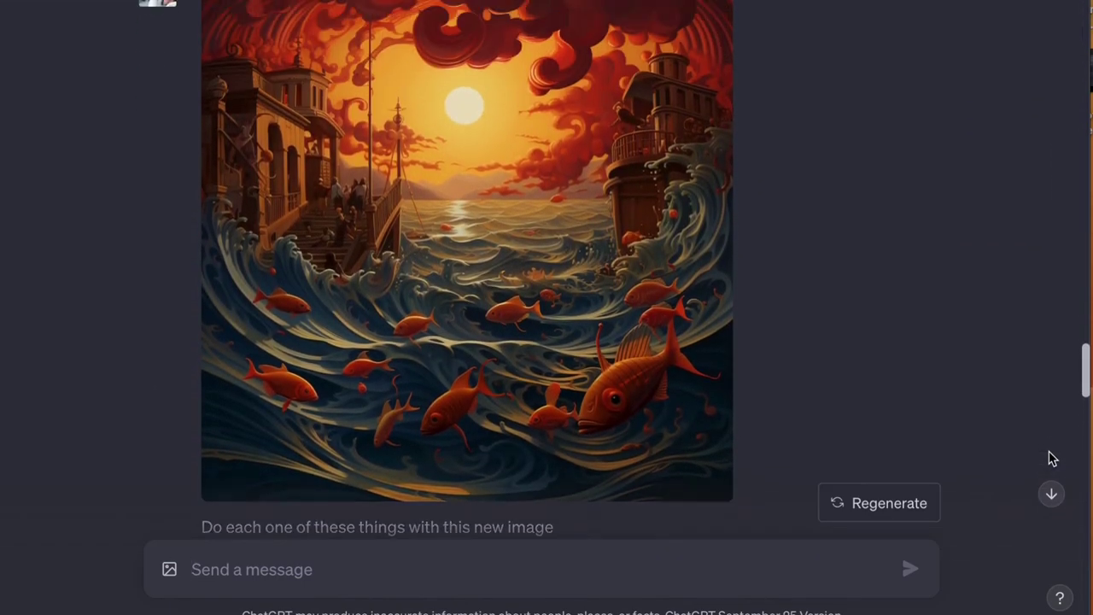
scroll(1051, 459, "down", 5)
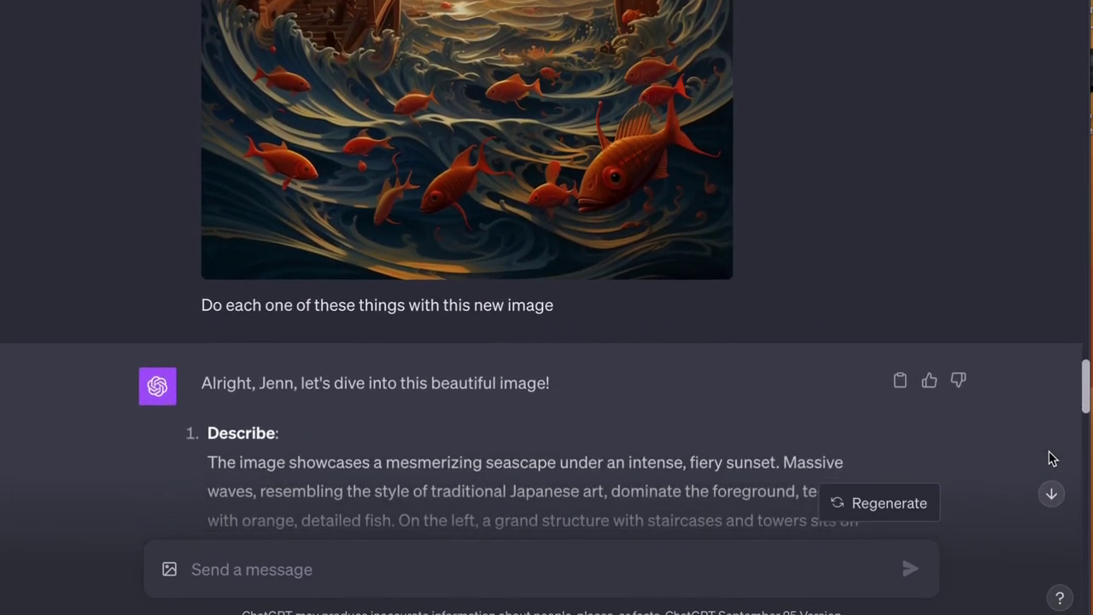
scroll(1051, 458, "down", 2)
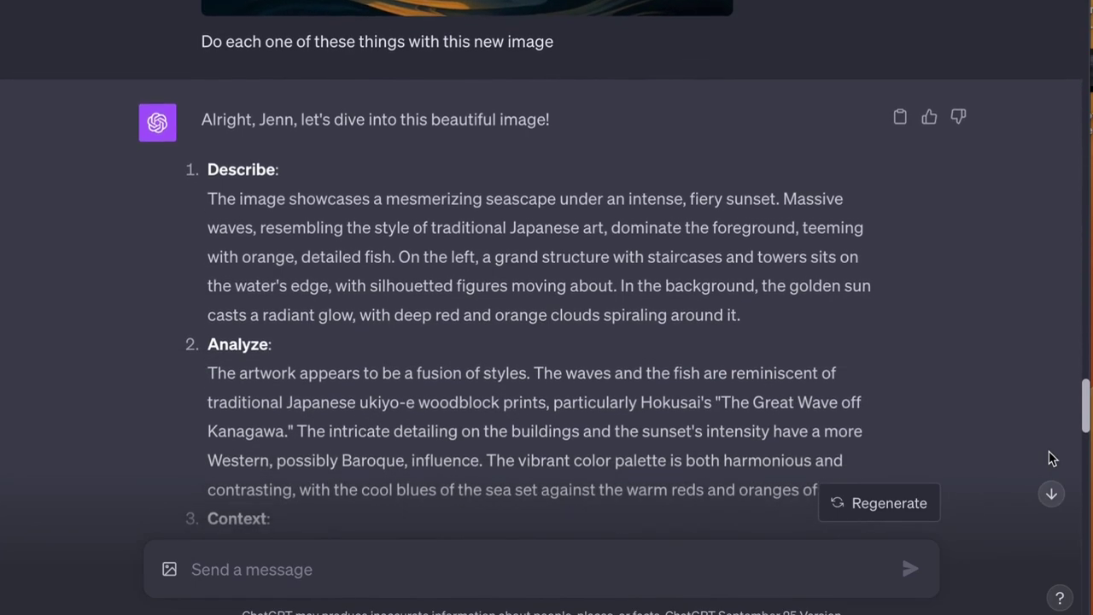
scroll(1051, 458, "down", 3)
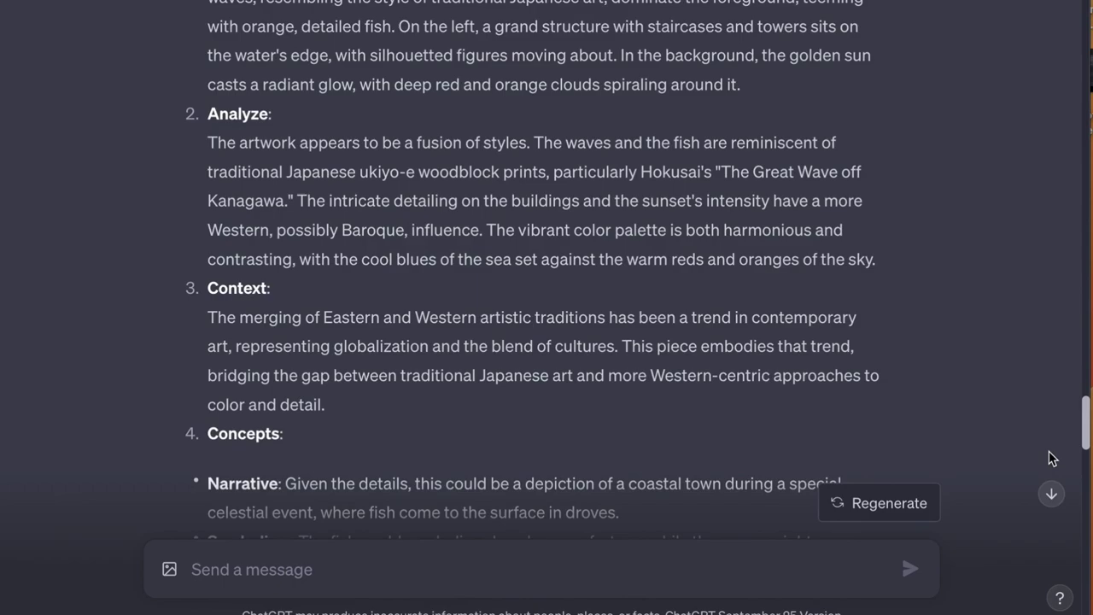
scroll(1051, 458, "down", 2)
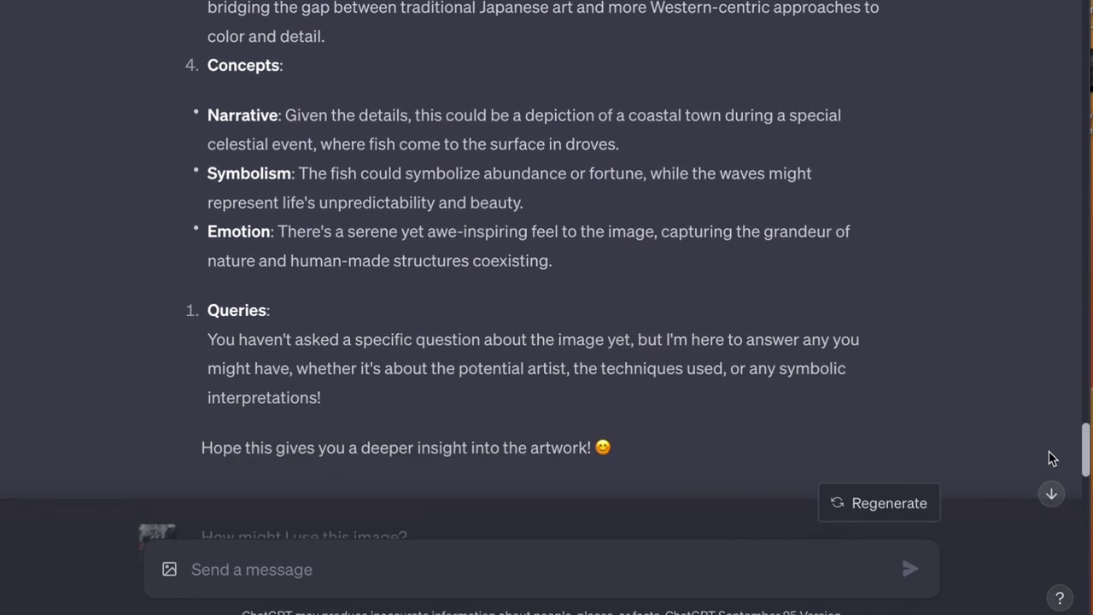
scroll(1051, 459, "down", 4)
scroll(1051, 459, "down", 4)
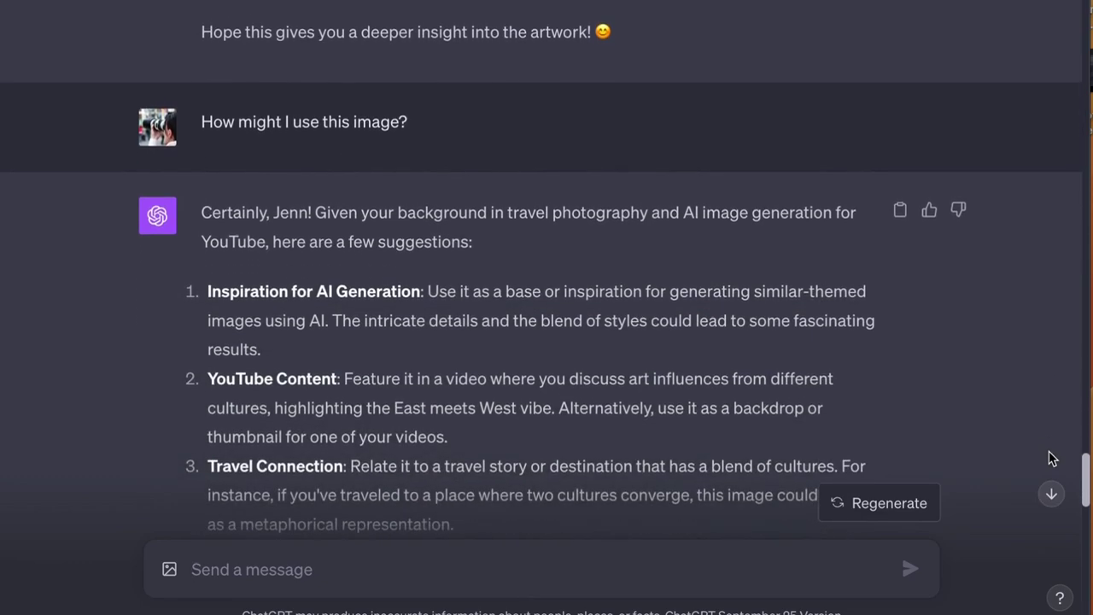
scroll(1052, 458, "down", 2)
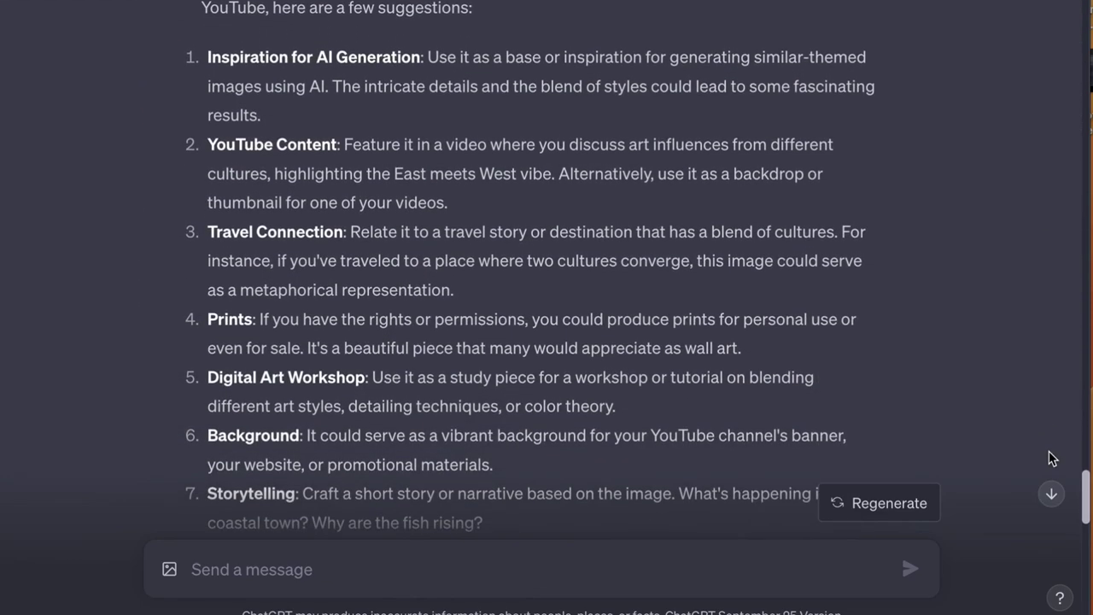
scroll(1051, 458, "down", 8)
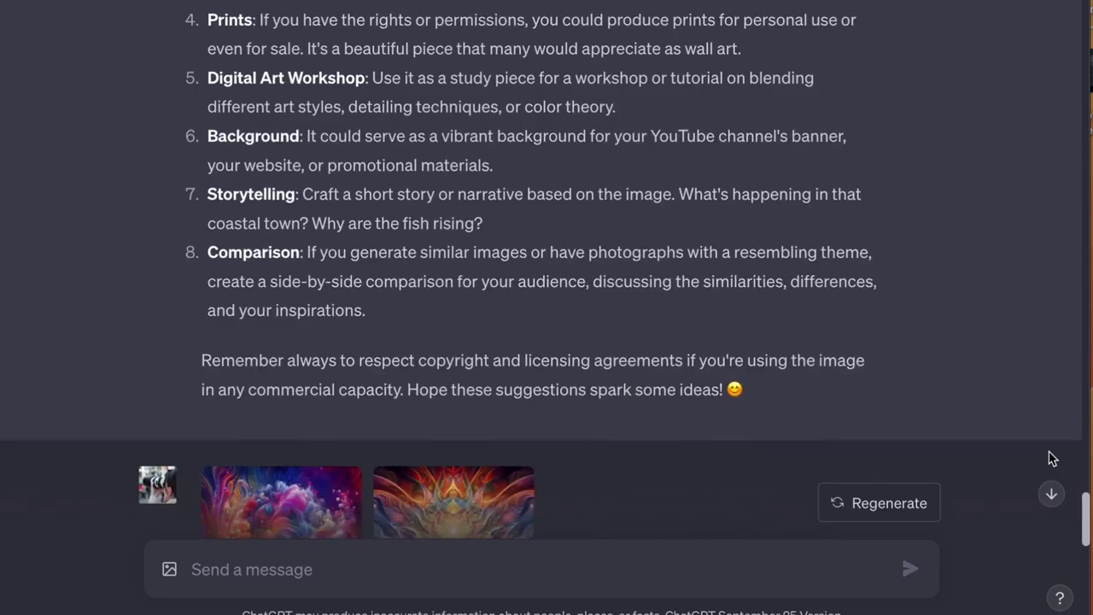
scroll(1052, 459, "down", 1)
scroll(1049, 451, "up", 1)
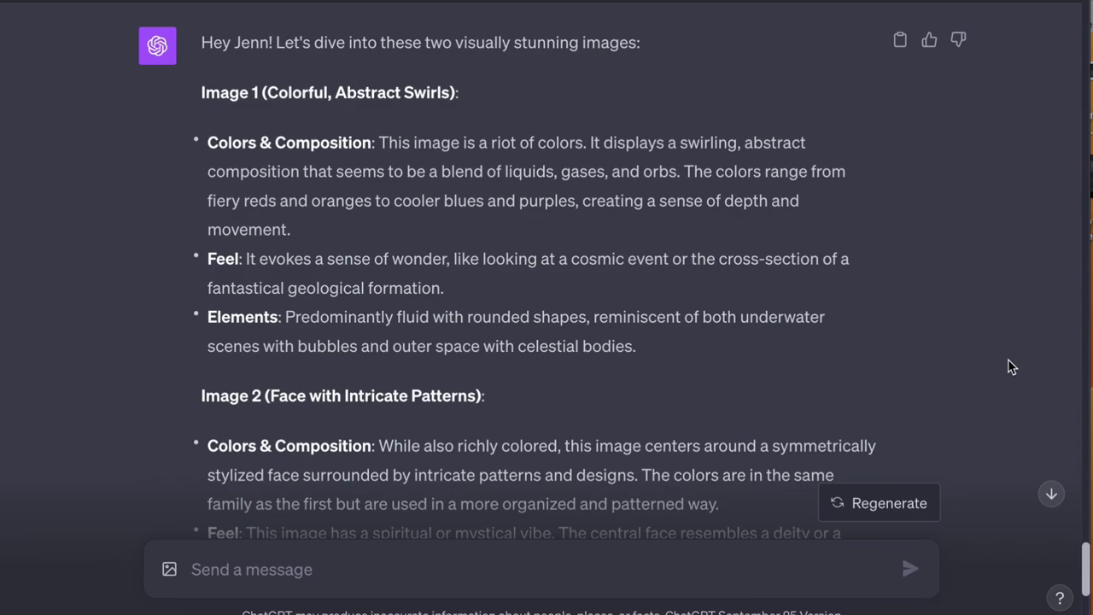
scroll(1007, 366, "down", 2)
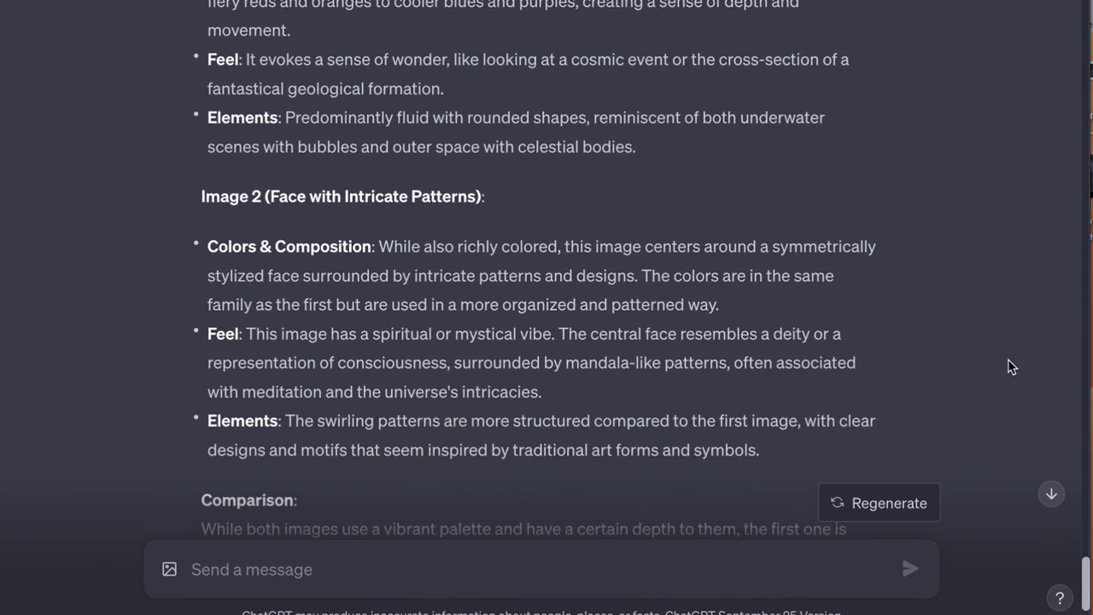
scroll(1008, 367, "down", 2)
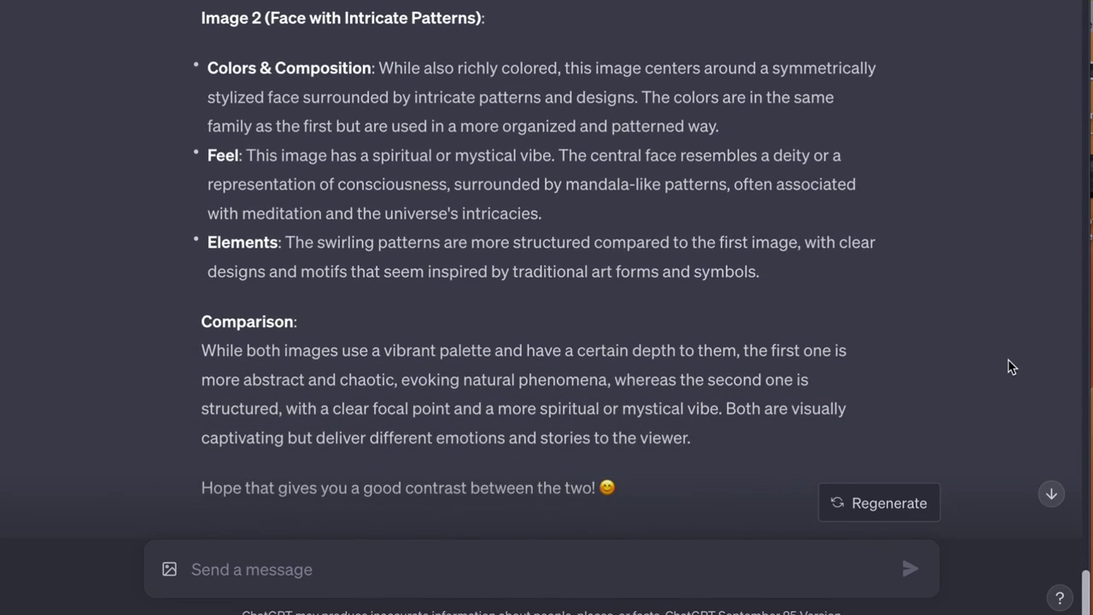
scroll(1007, 366, "down", 1)
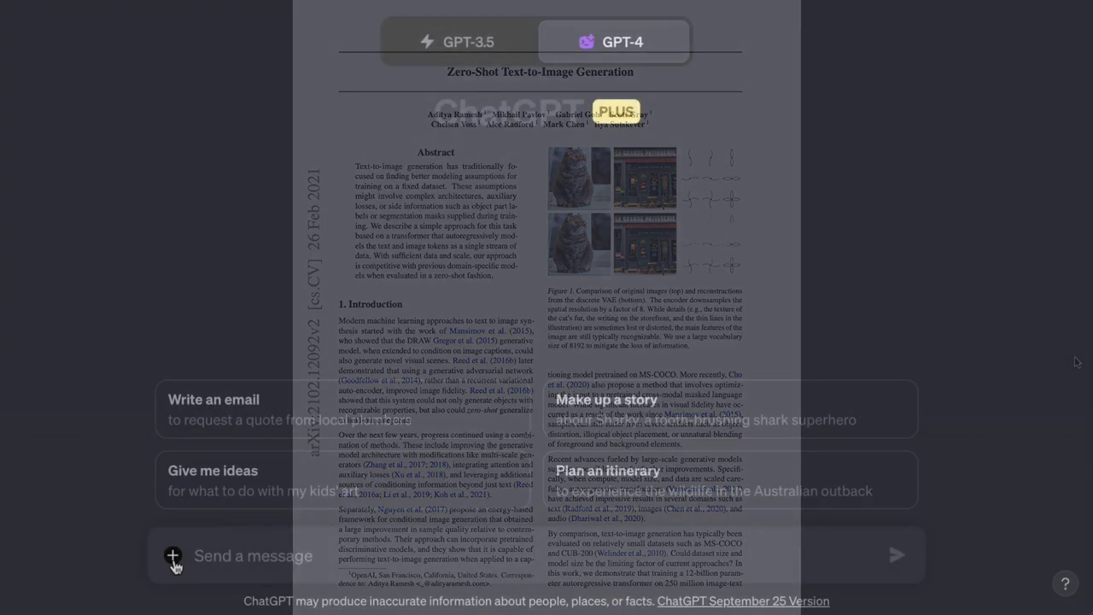
- Attach the Zero-Shot Text-to-Image Generation PDF and ask 'explain the major points of this article to me'
left_click(173, 555)
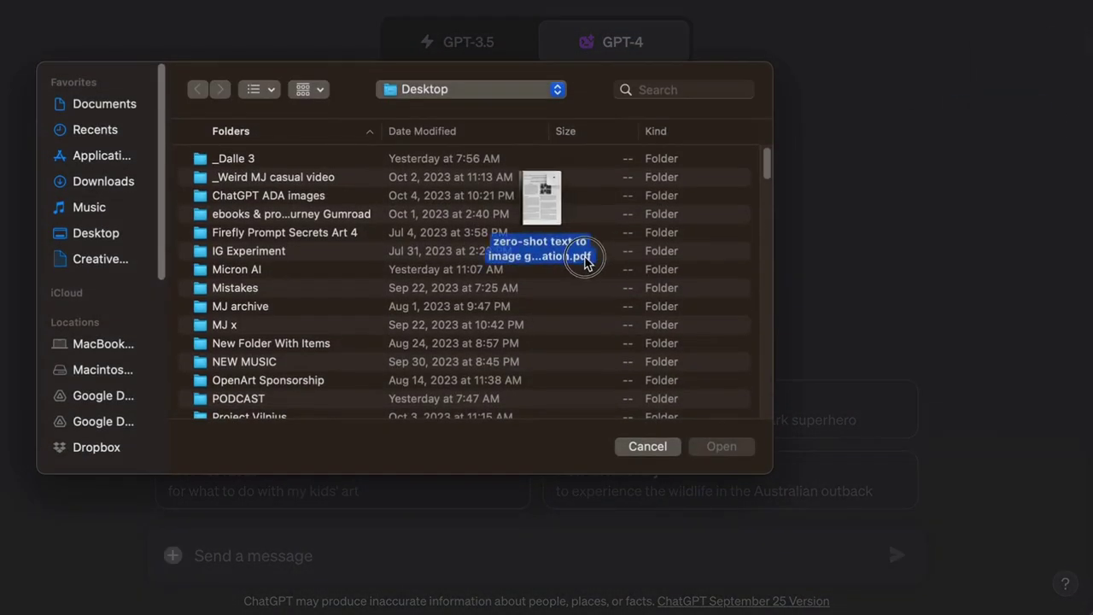
left_click_drag(586, 263, 587, 261)
left_click(721, 445)
left_click(390, 561)
type("explain th")
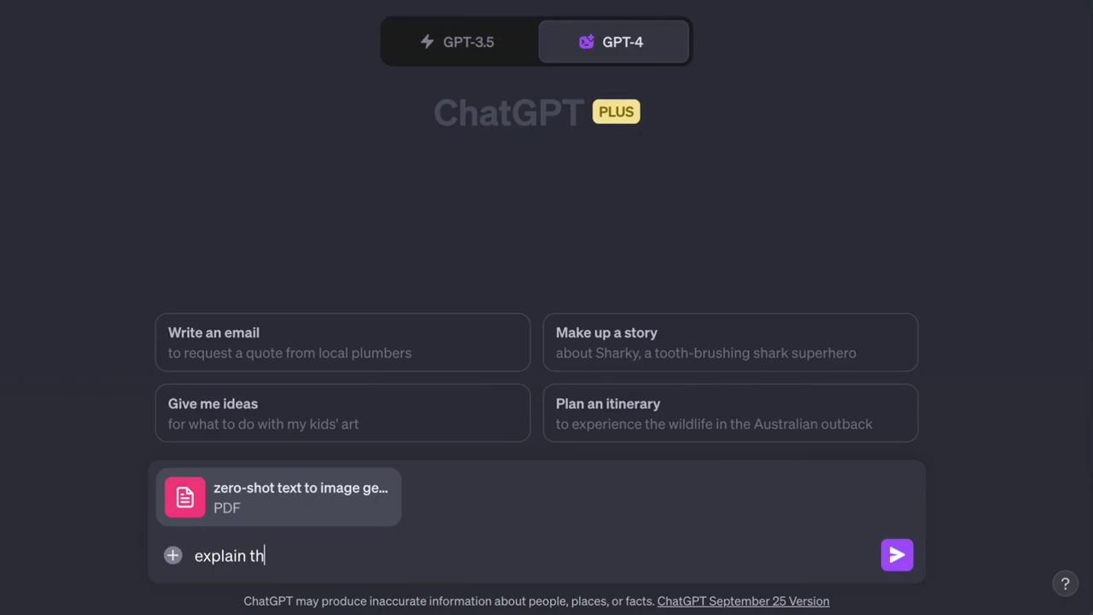
type("e major points of this article to me")
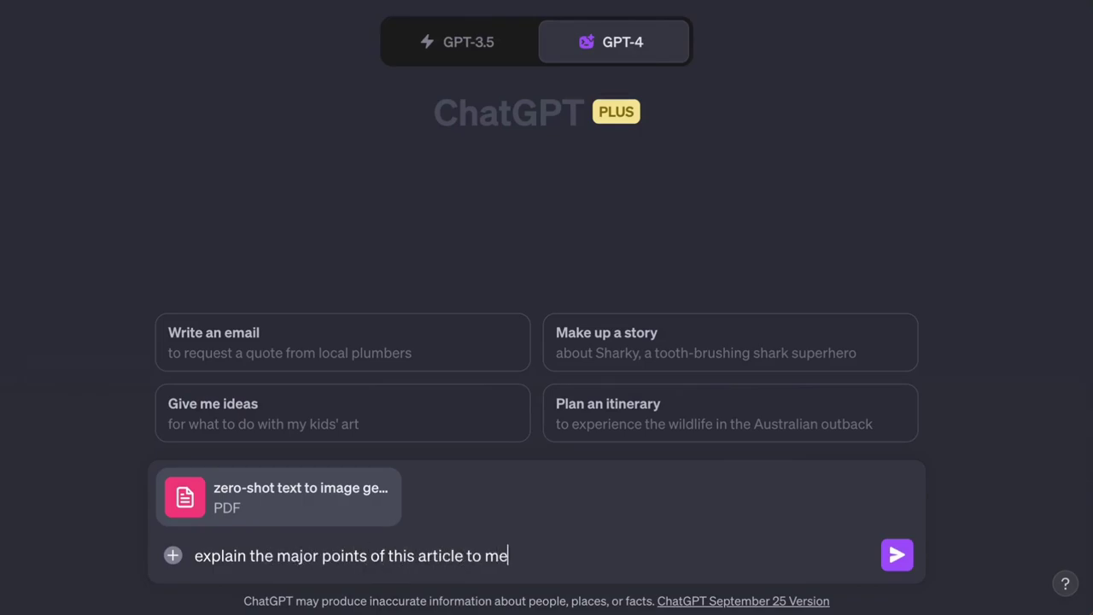
type(". I do")
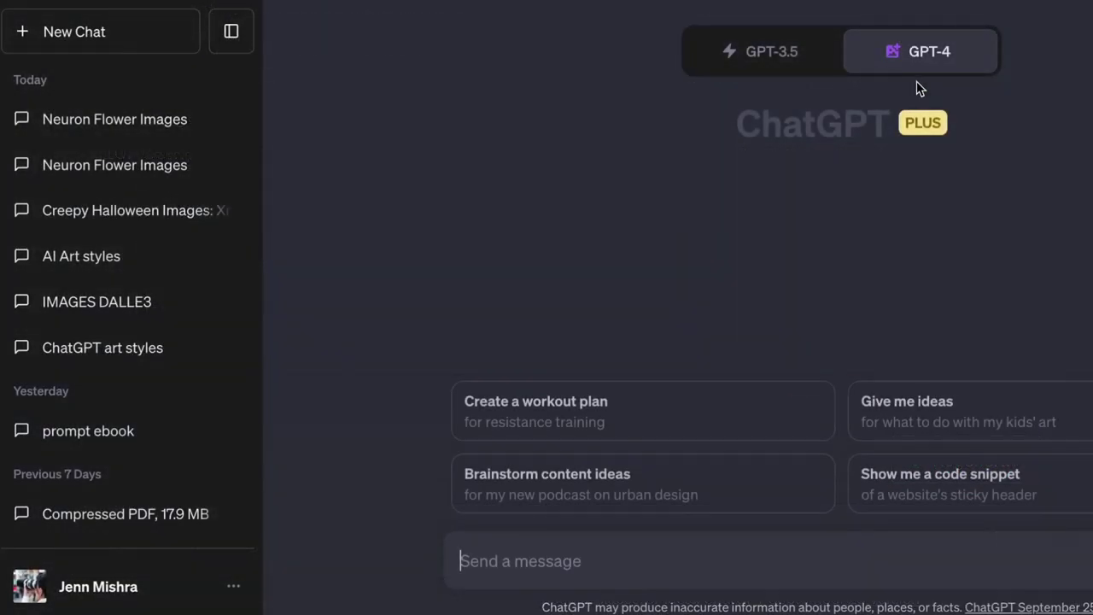
- Select Advanced Data Analysis as the GPT-4 mode and view the Beta features settings
mouse_move(928, 66)
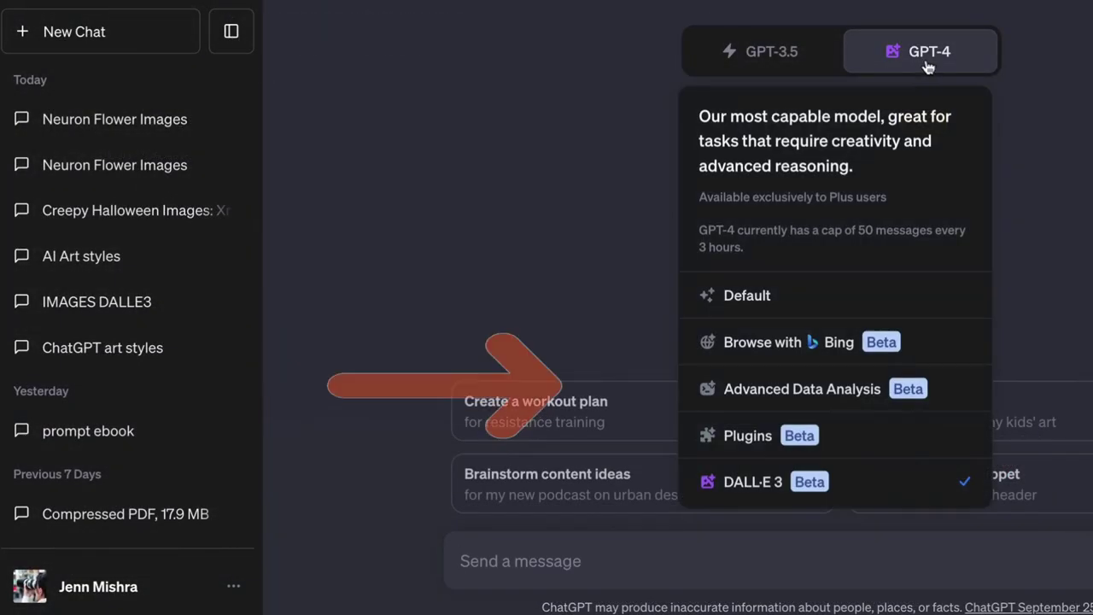
left_click(803, 391)
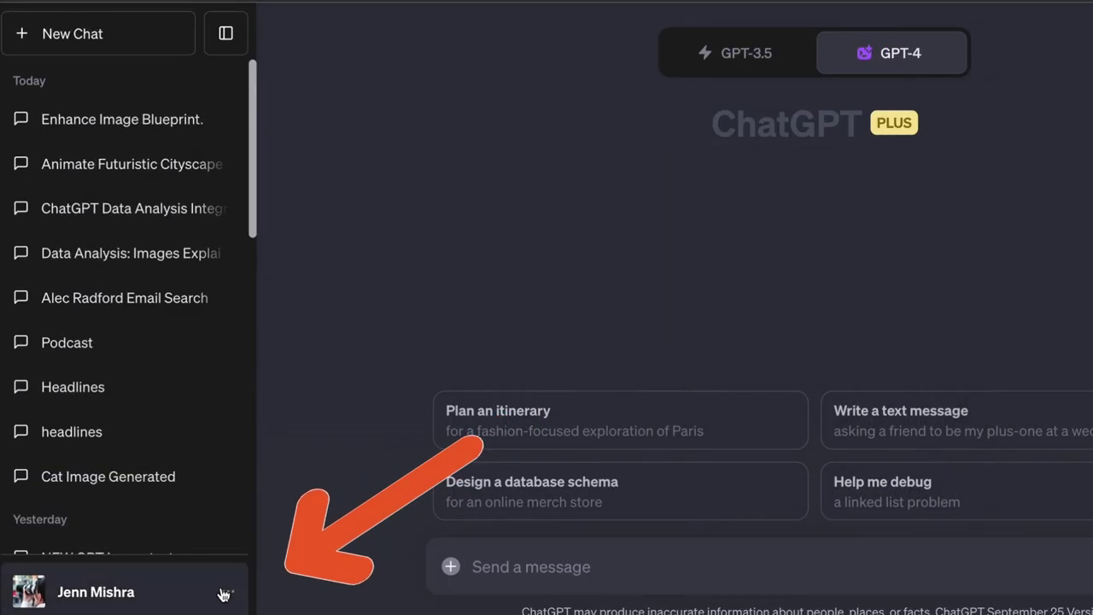
left_click(226, 596)
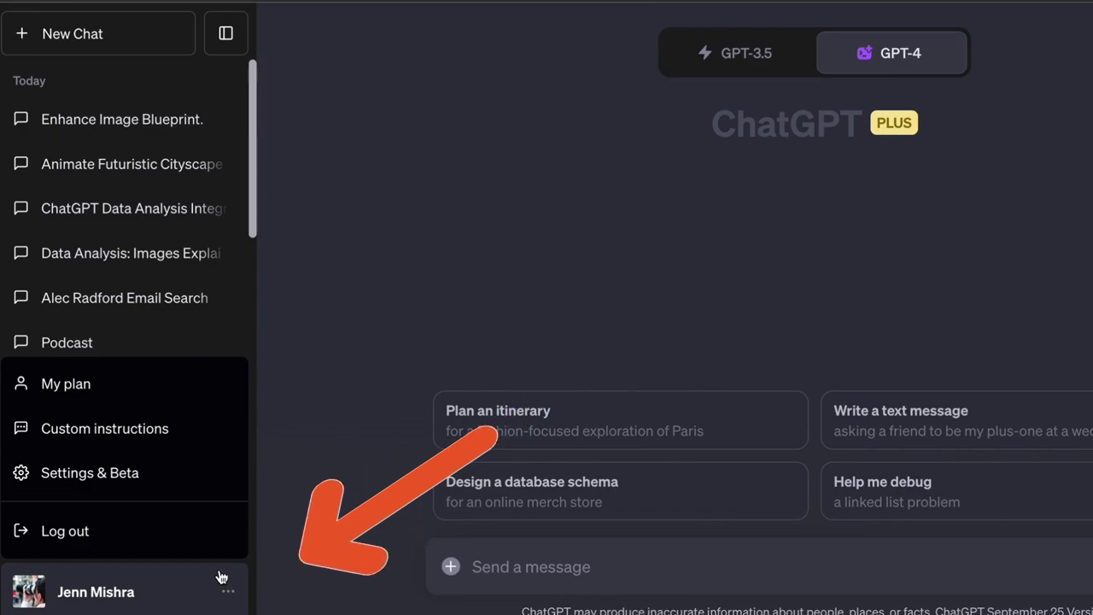
left_click(197, 485)
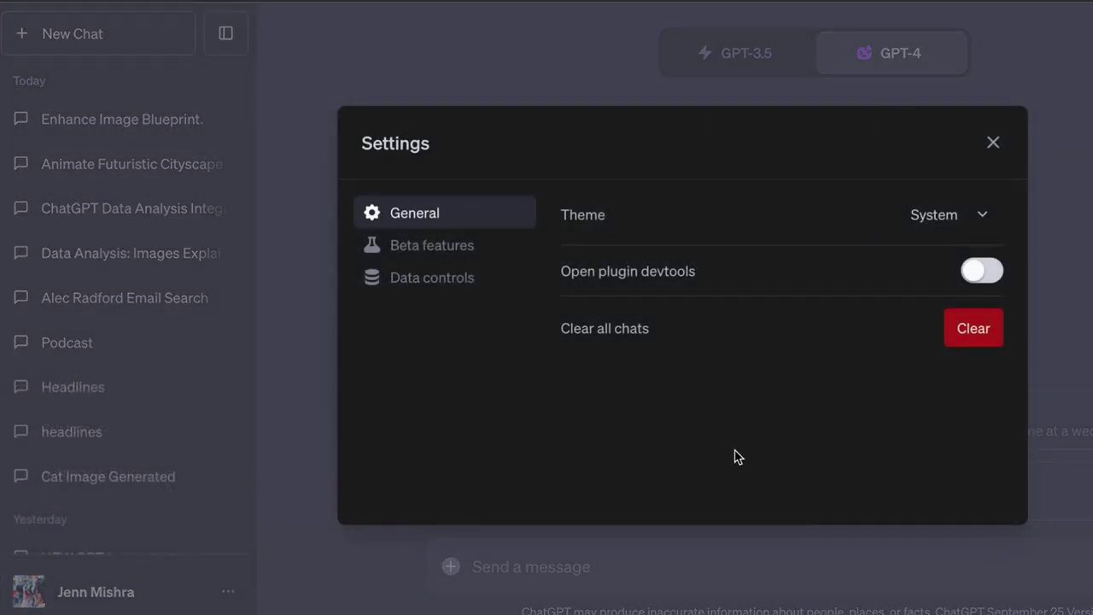
left_click(444, 245)
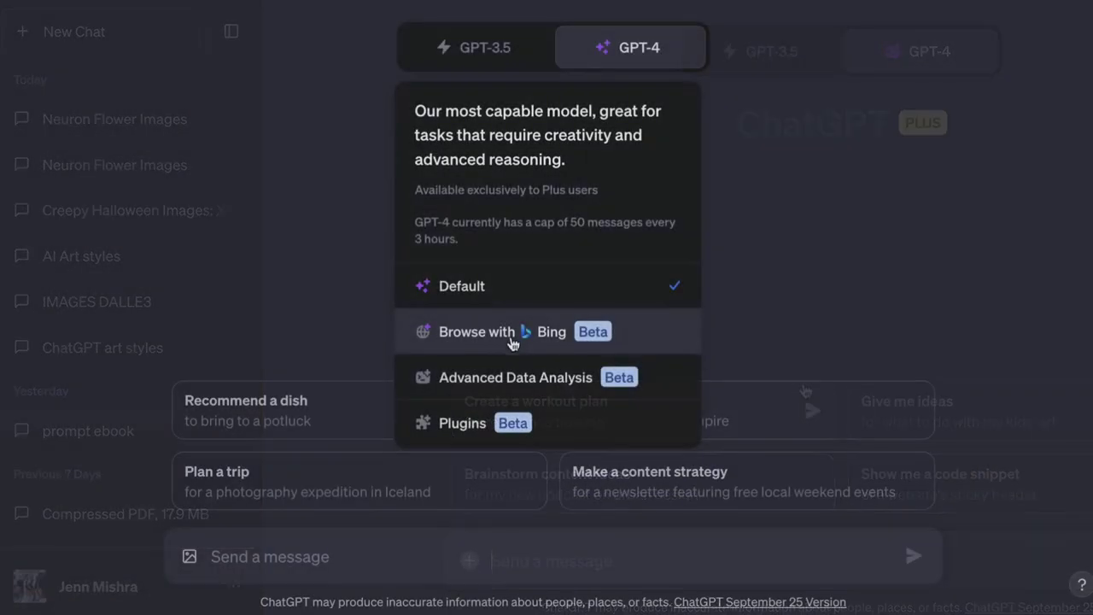
- In Advanced Data Analysis, attach _AI Dreams.png and ask 'what can I do with this image?'
left_click(519, 382)
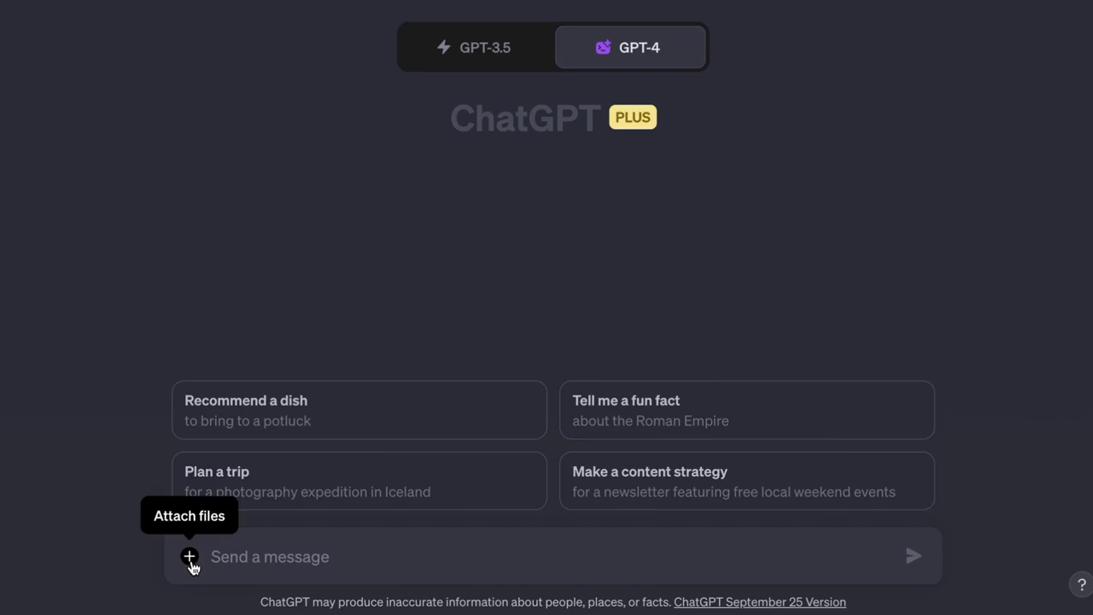
left_click(191, 563)
left_click(605, 314)
left_click(738, 450)
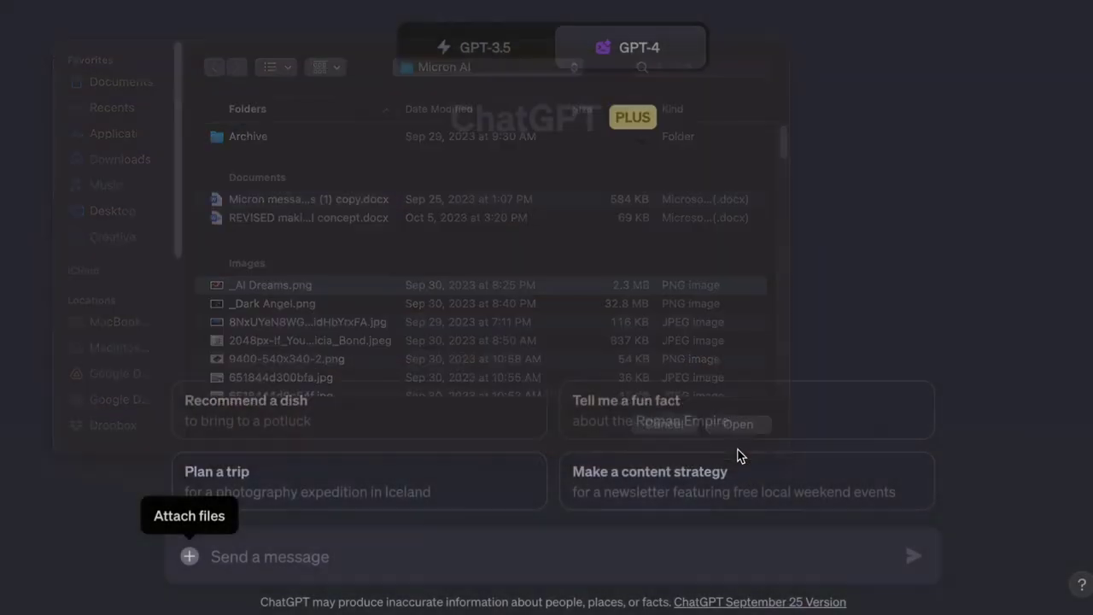
type("what can I do with")
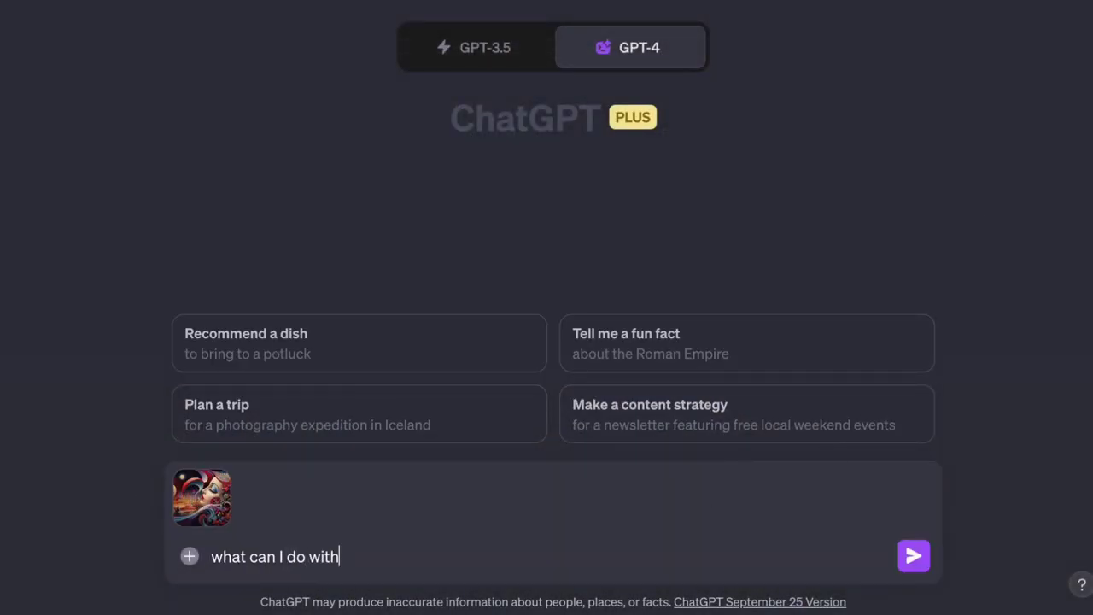
type(" this image?")
key("Return")
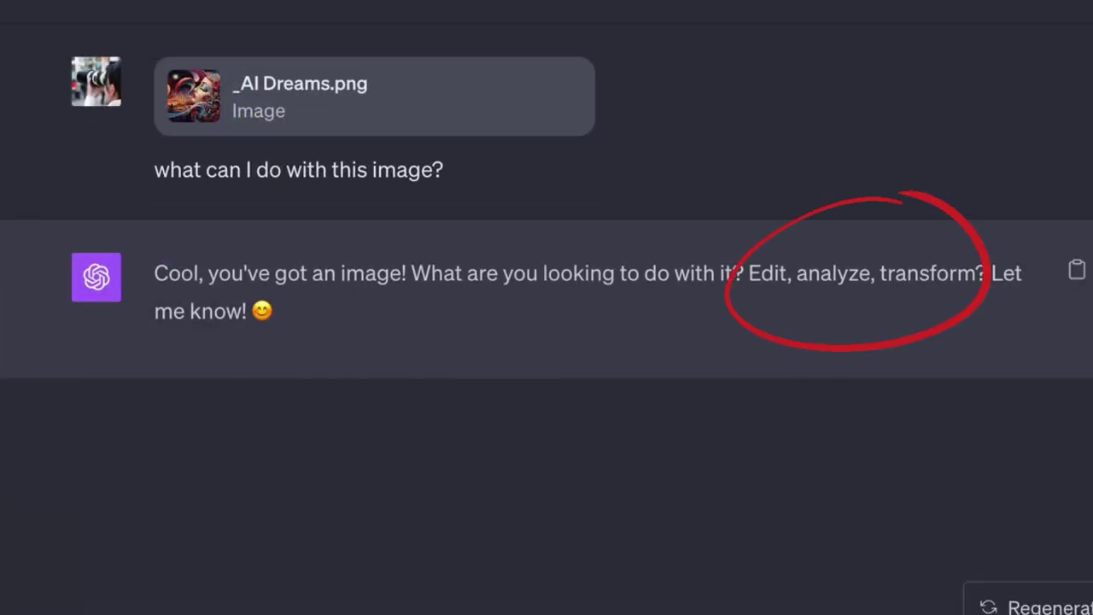
- Request an edit adding a filter, then download the contour-filtered image
key("Return")
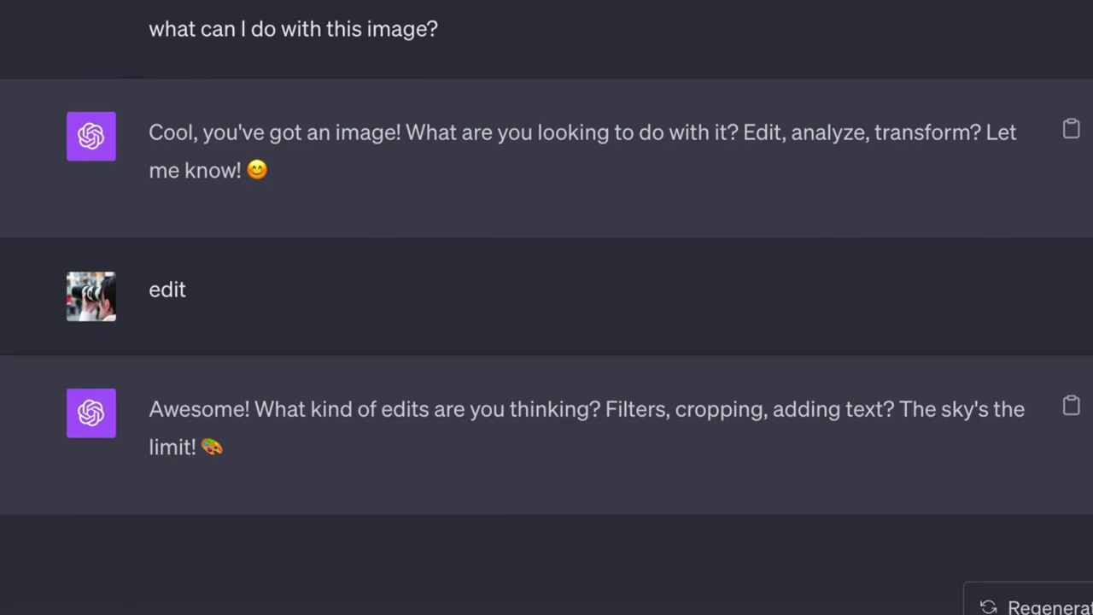
key("Return")
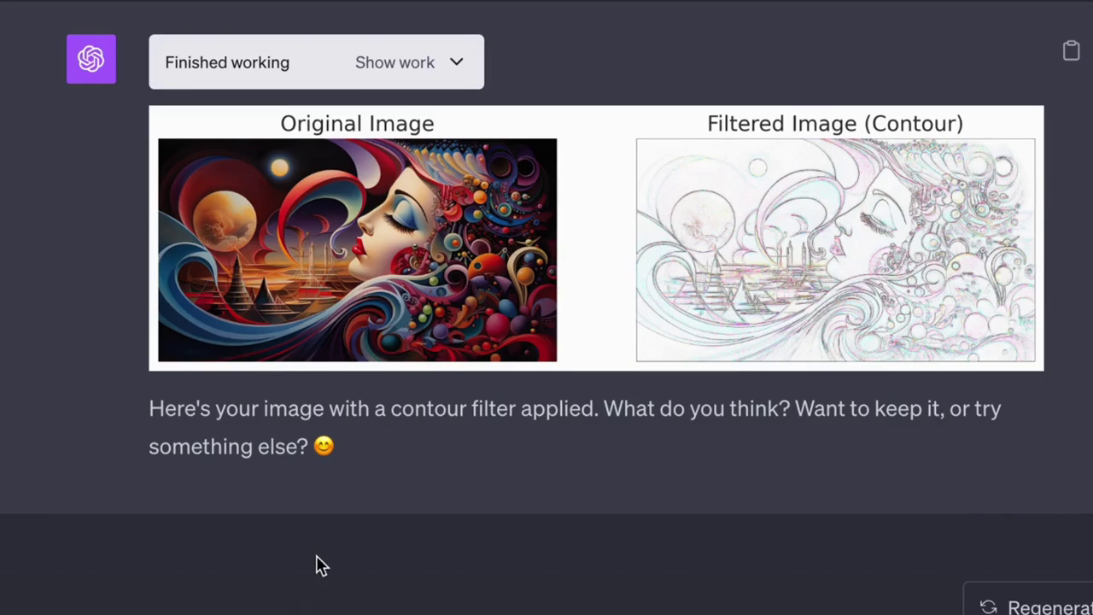
type("download image")
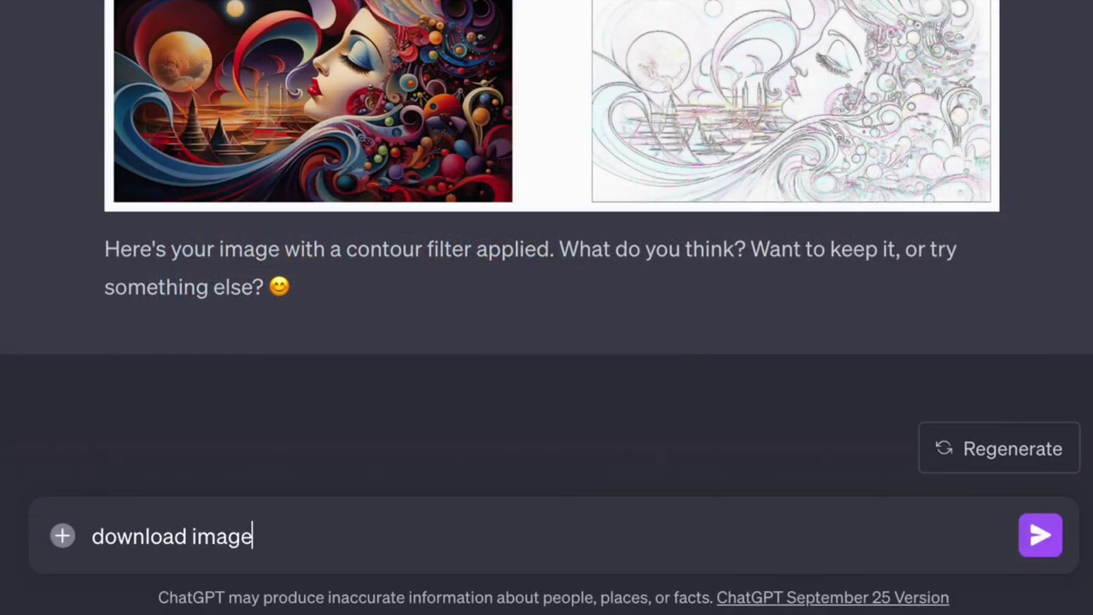
key("Return")
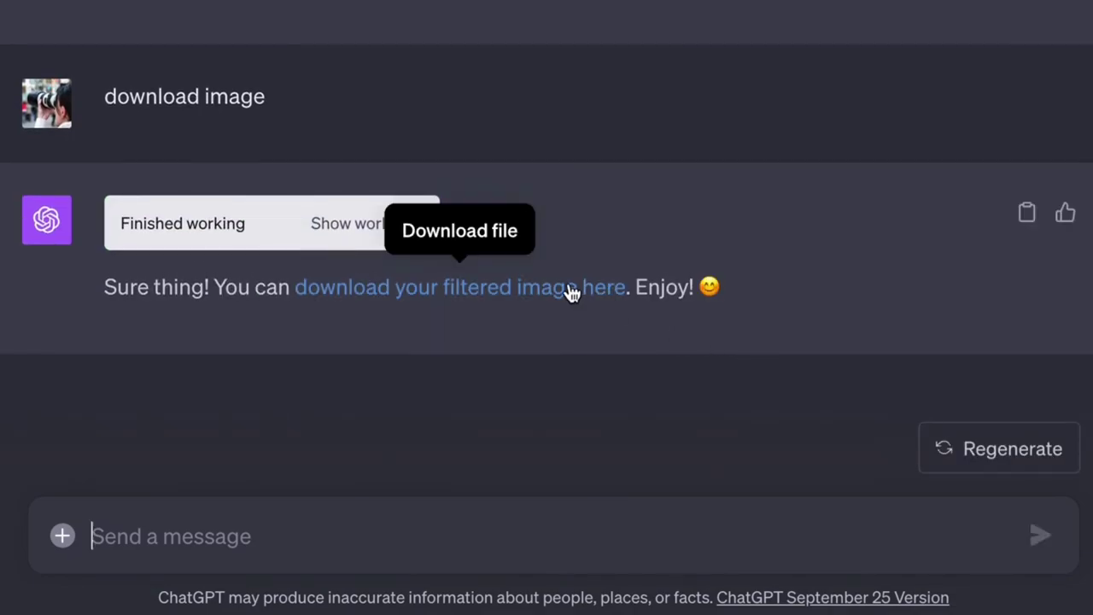
left_click(573, 292)
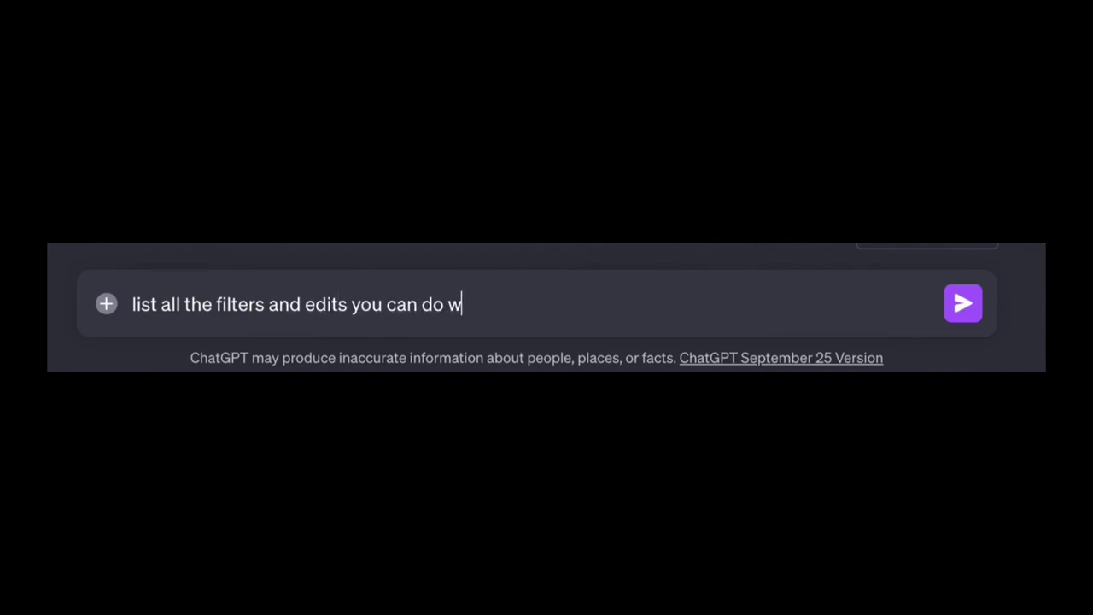
- Get the list of all filters and edits, then flip the image horizontally
key("Return")
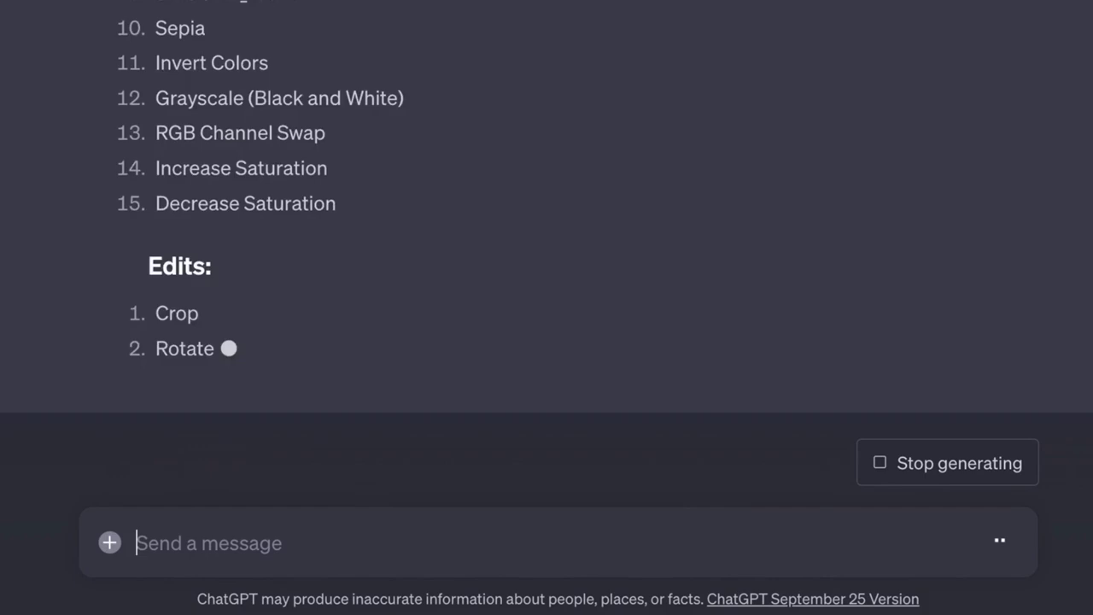
scroll(943, 335, "up", 6)
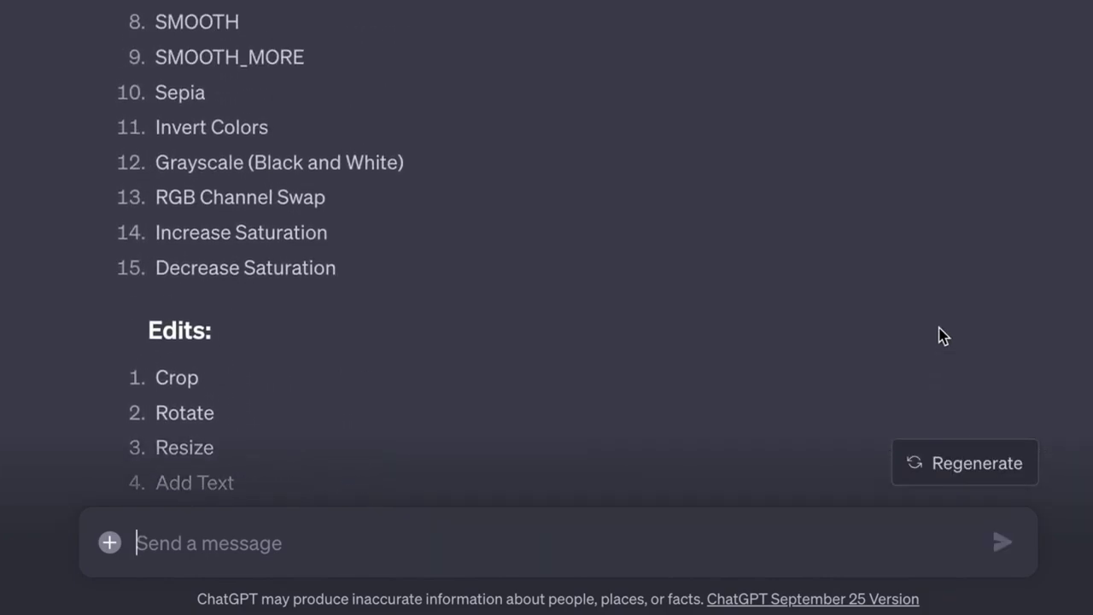
scroll(943, 335, "down", 6)
type("flip this image horizontally")
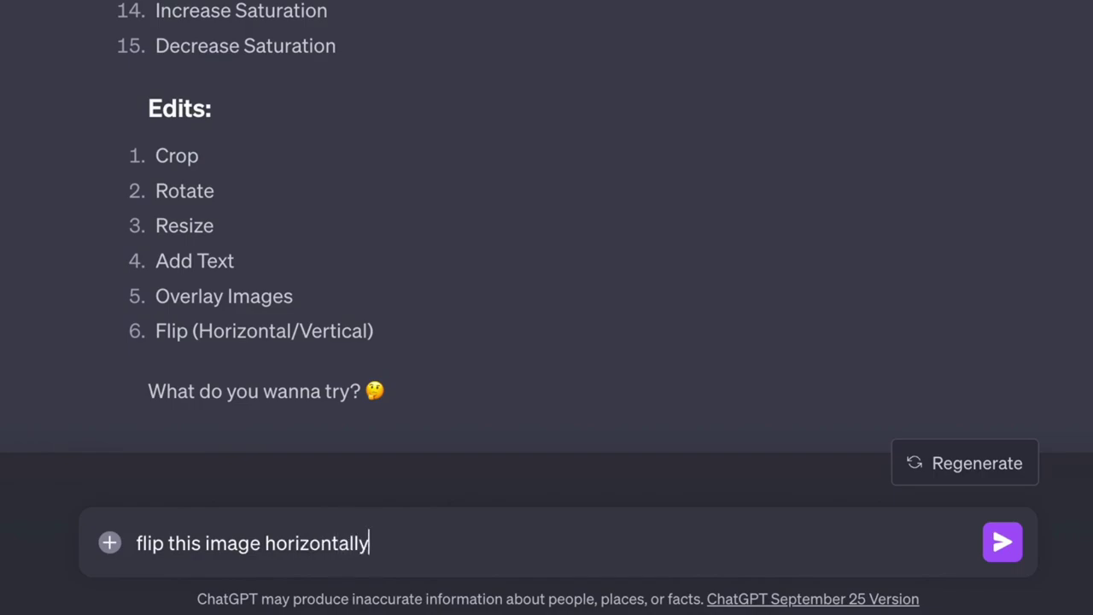
key("Return")
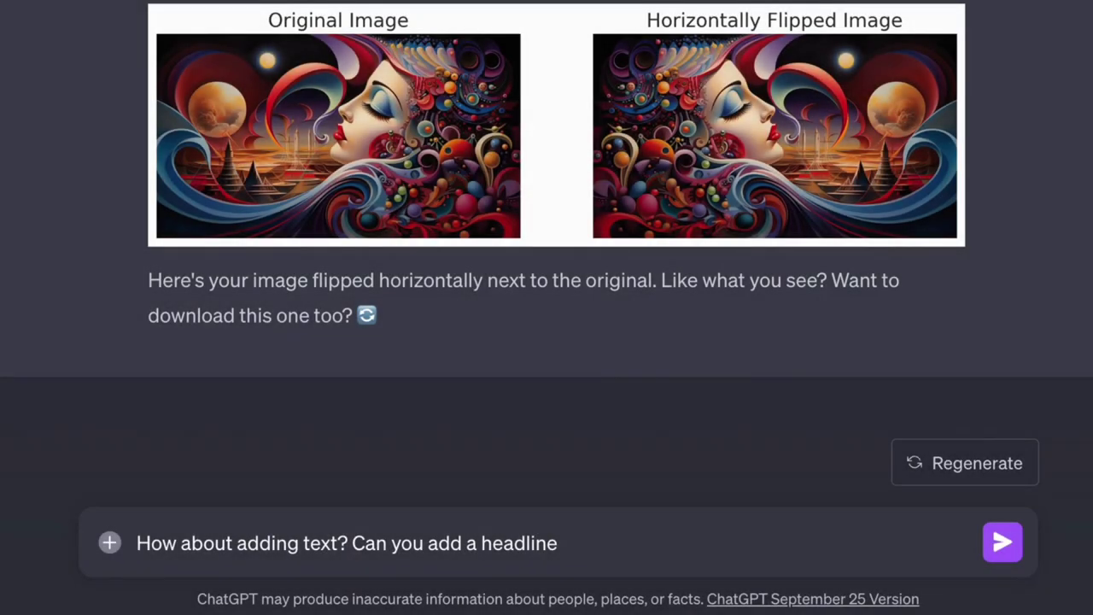
- Add the headline 'Under the Sea' to the image and request a tilt-shift blur effect
type("a\"")
key("Return")
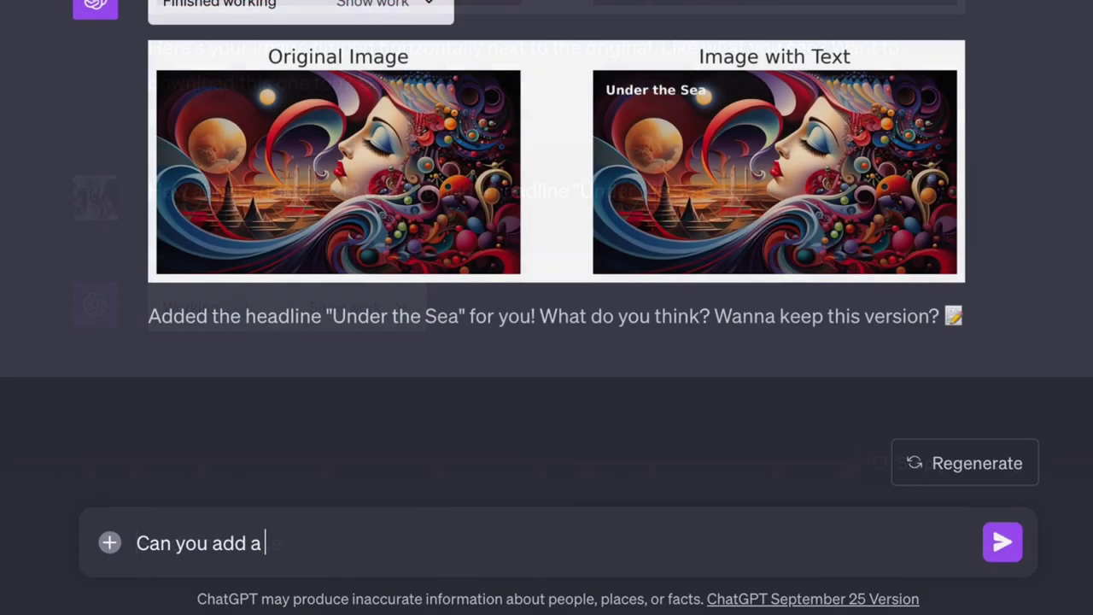
type("blur effect to make it look tilt-shif")
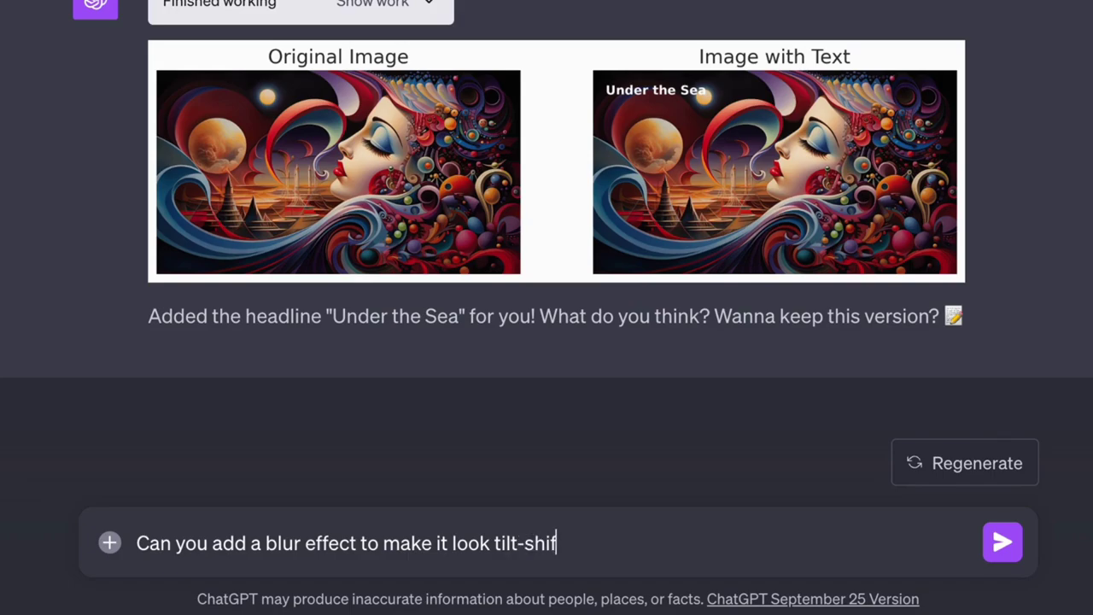
key("Return")
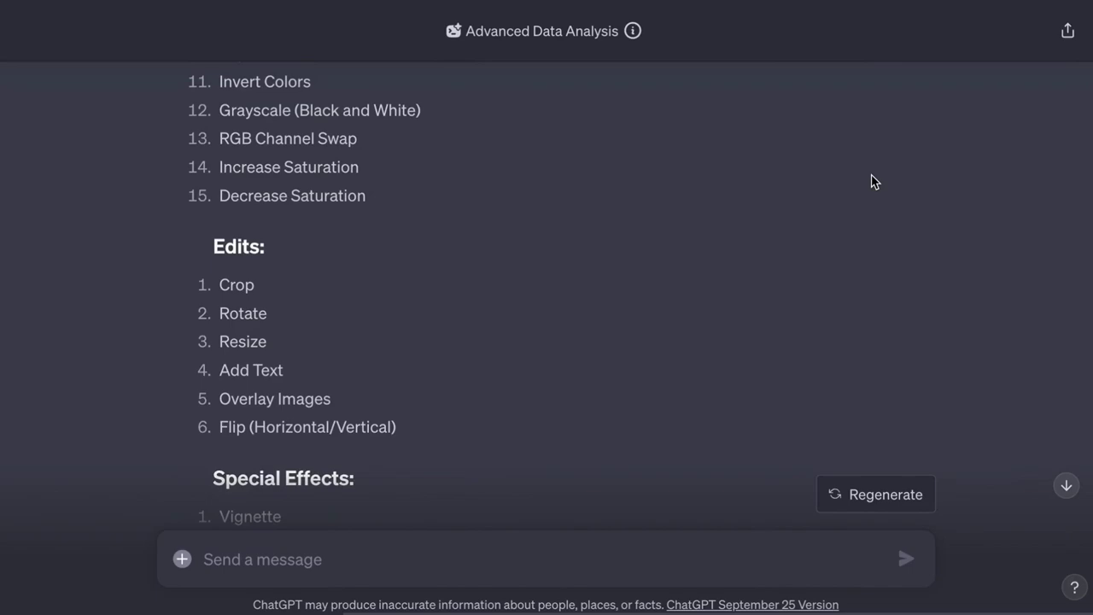
- Ask ChatGPT to make the woman open her eyes, then request a download of the colour-swapped image
scroll(871, 180, "up", 5)
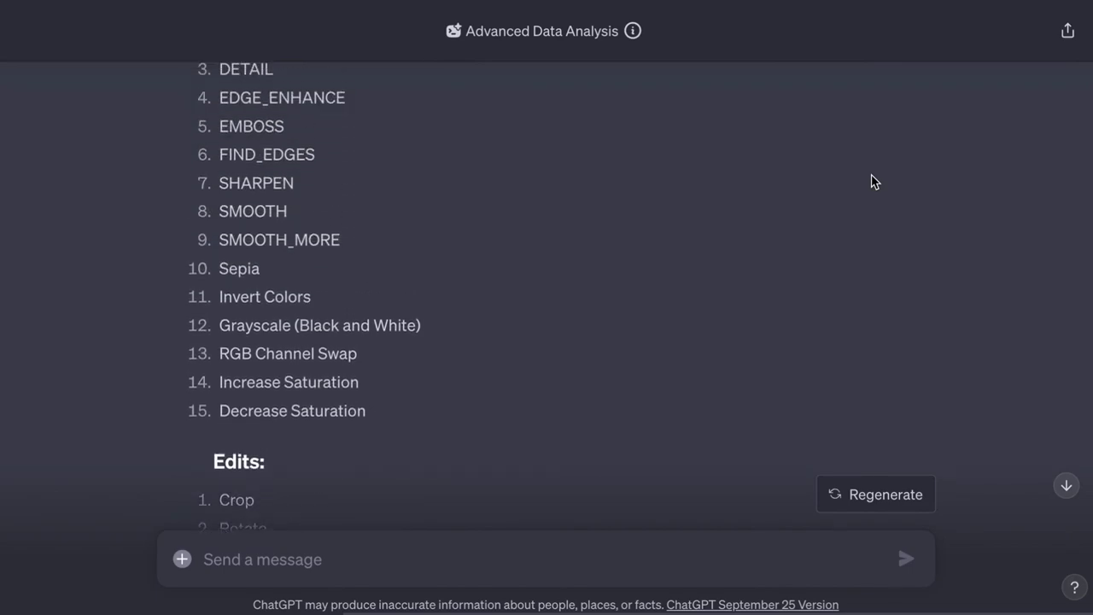
scroll(871, 179, "up", 1)
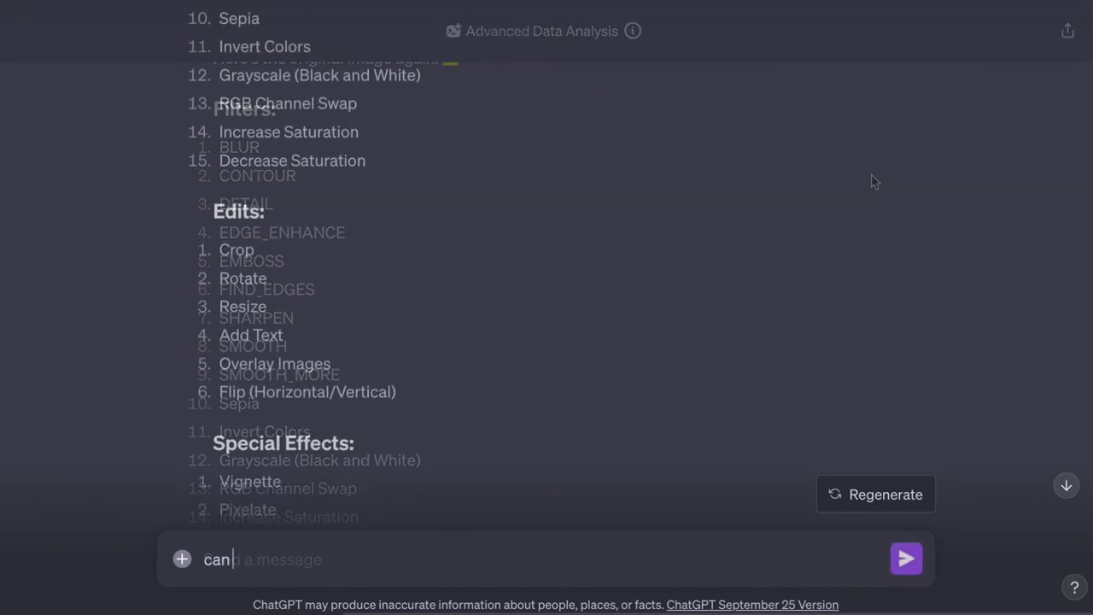
type("you mak")
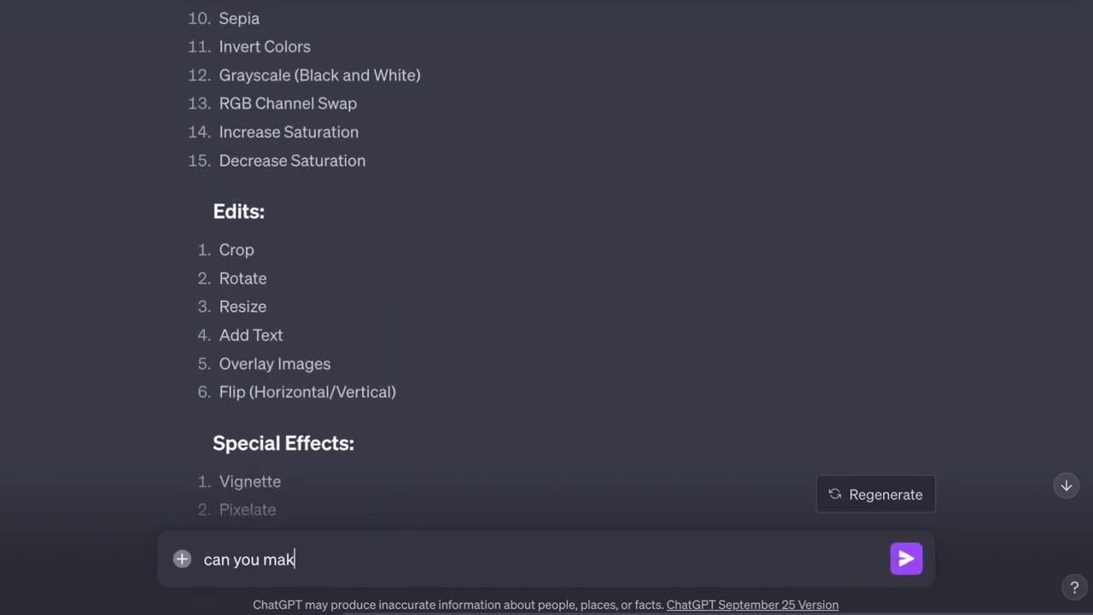
type("e the woman open her eye")
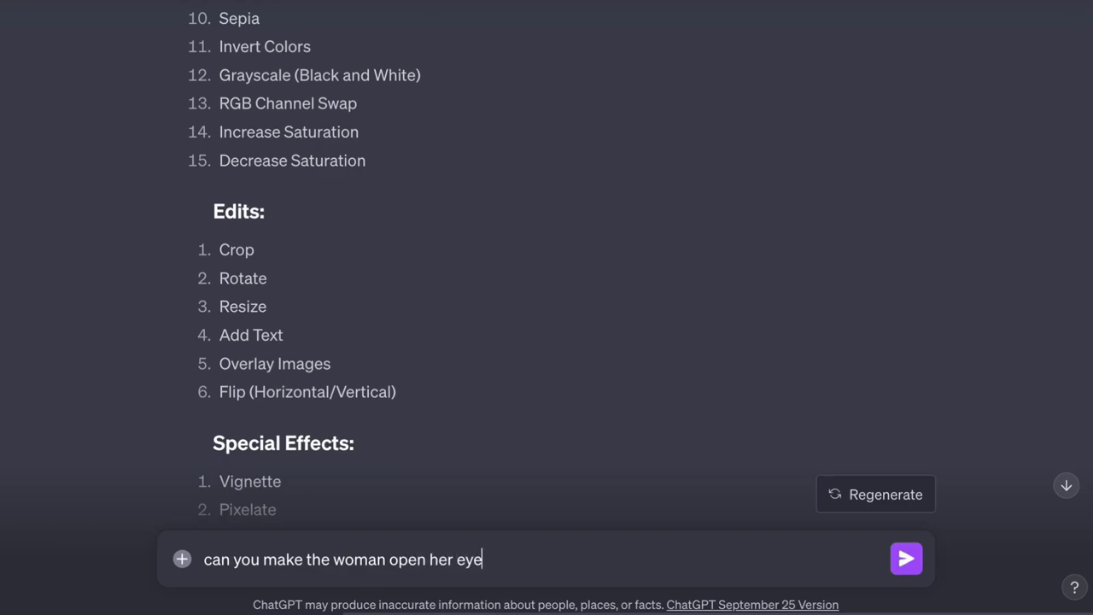
type("?")
key("Return")
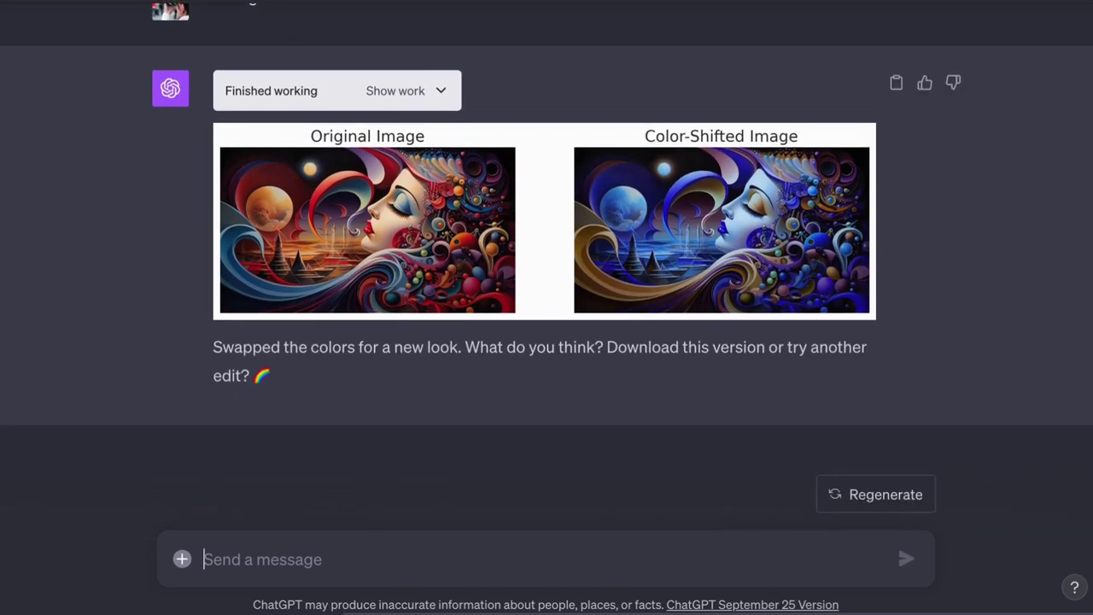
type("doenloa")
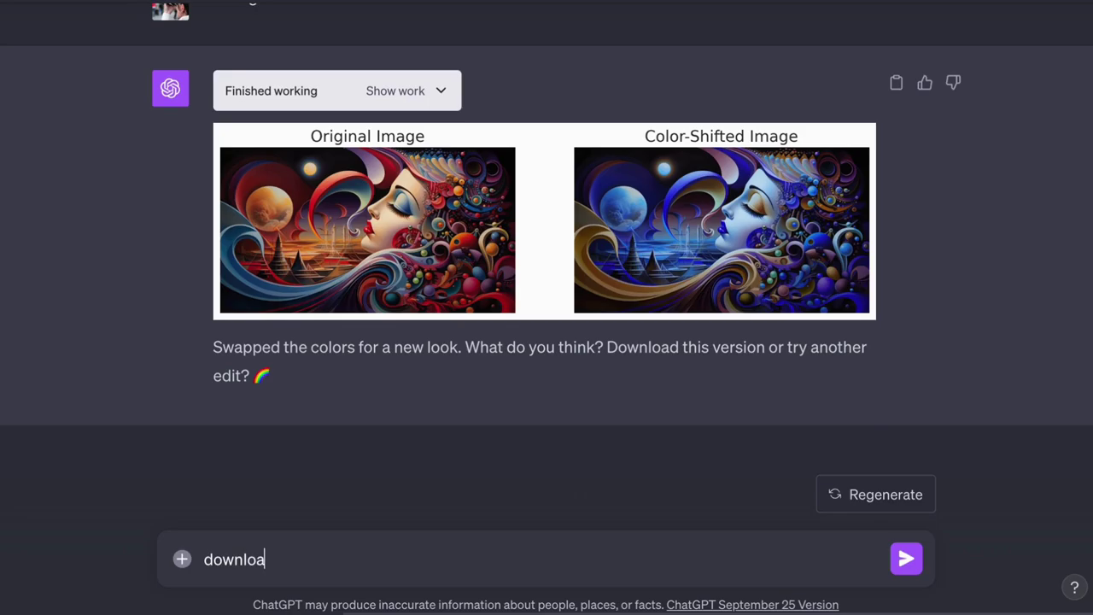
type("d")
key("Return")
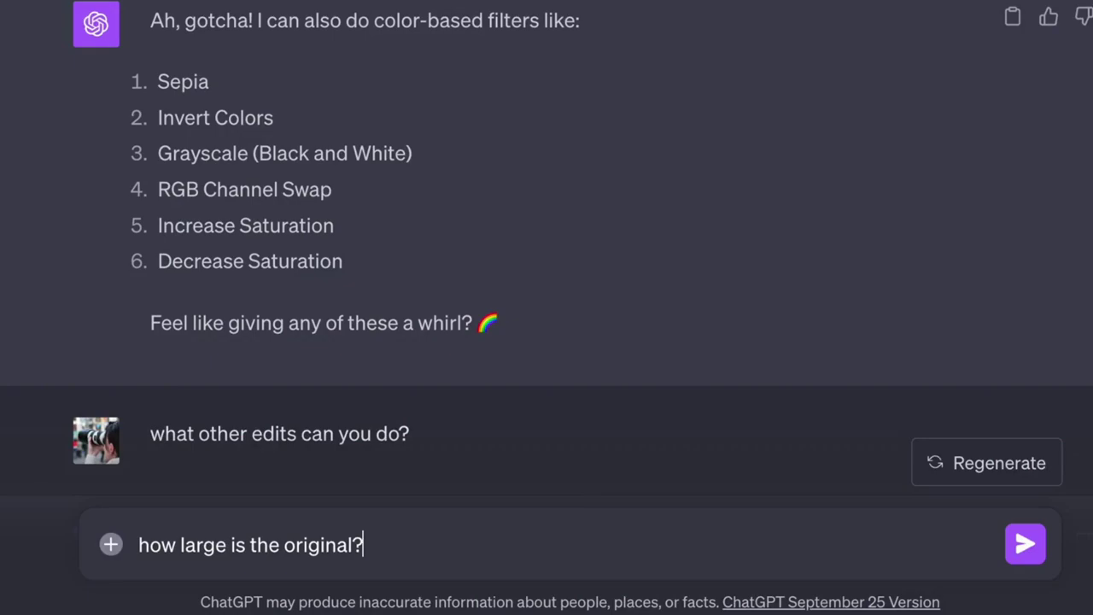
- Ask how large the original image is, request 'can you double the size?', and confirm with 'yes'
key("Return")
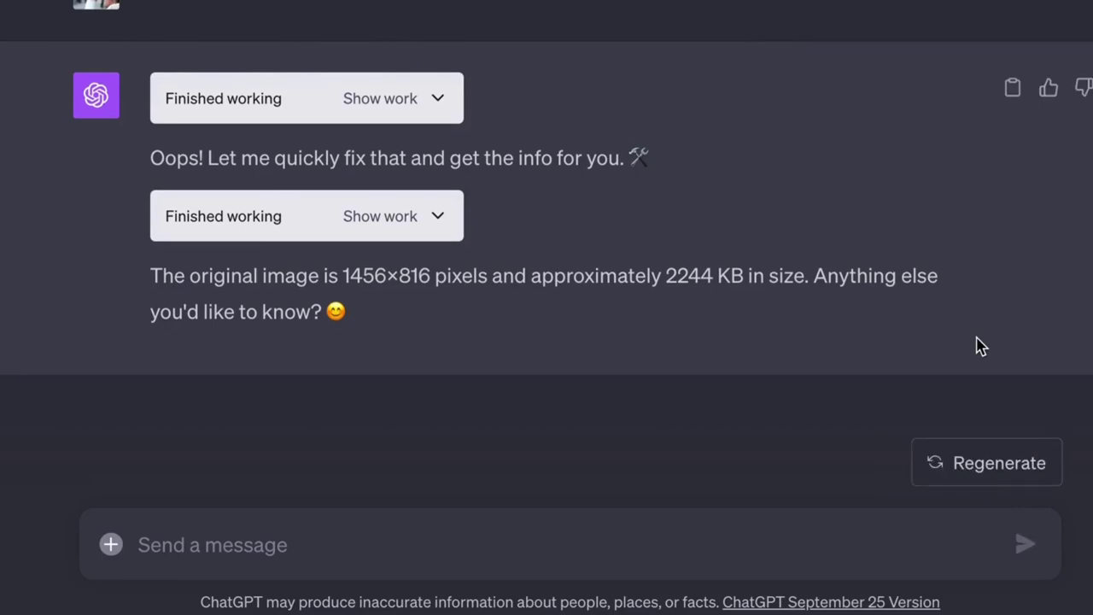
type("can you double the size")
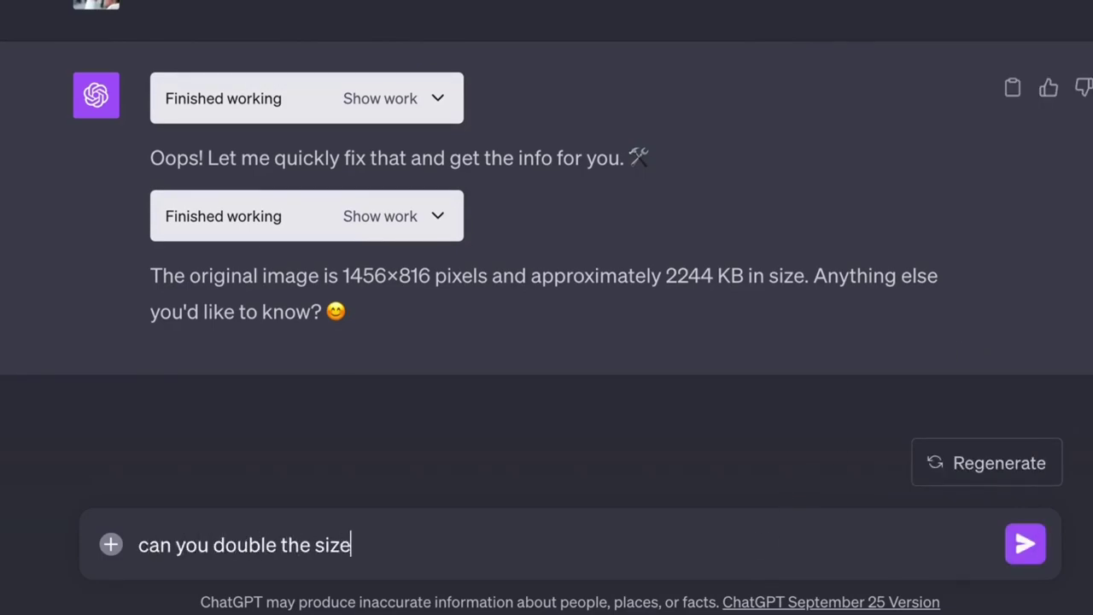
type("?")
key("Return")
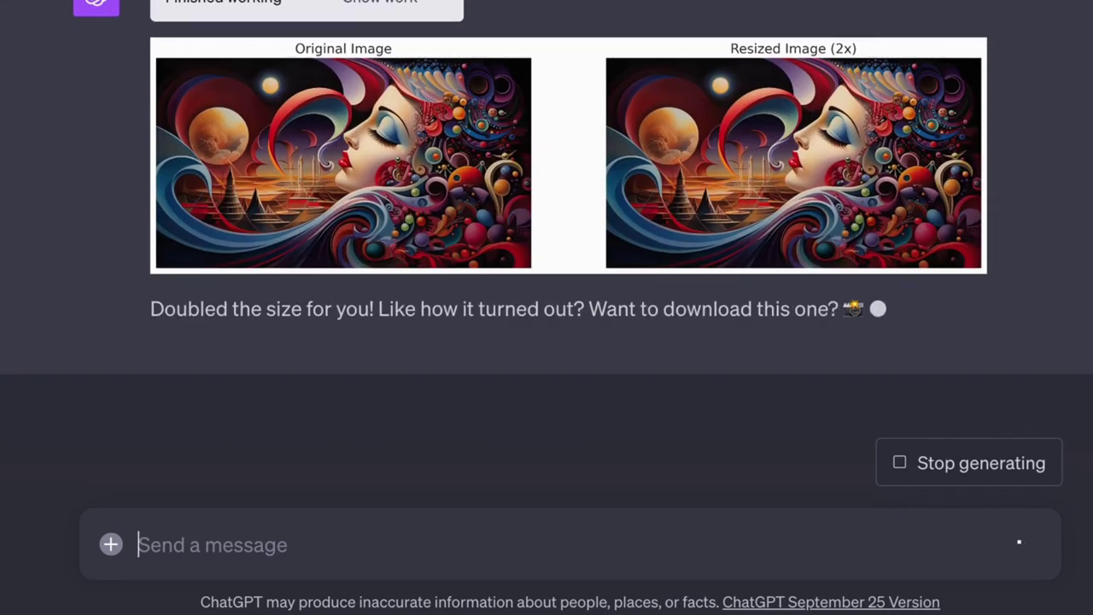
type("yes")
key("Return")
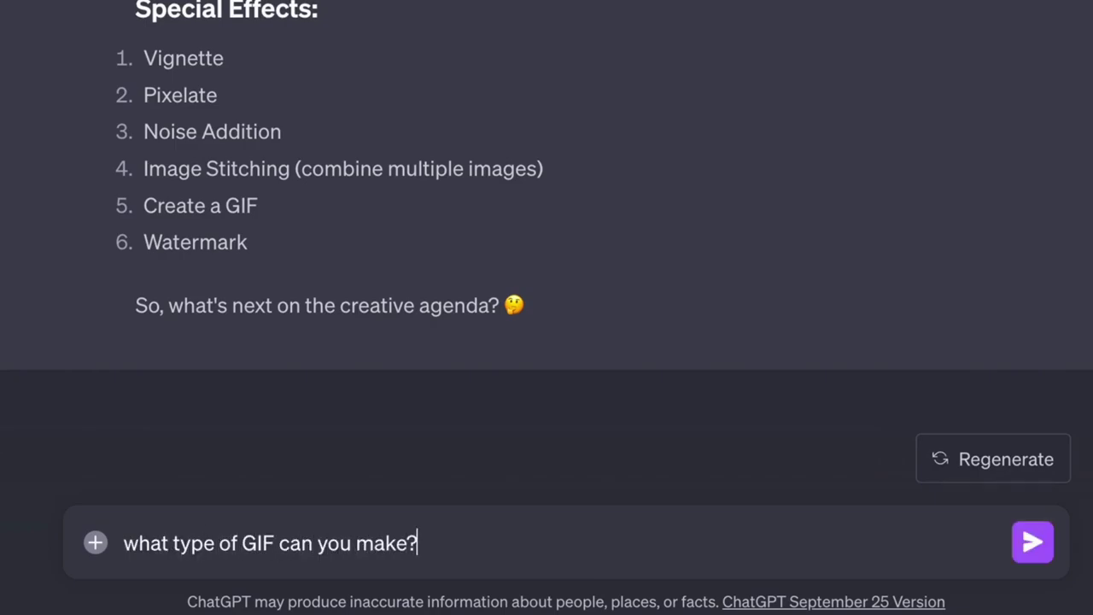
- Ask which GIF types are possible, request a 5-second pan-and-zoom MP4, and download the video
key("Return")
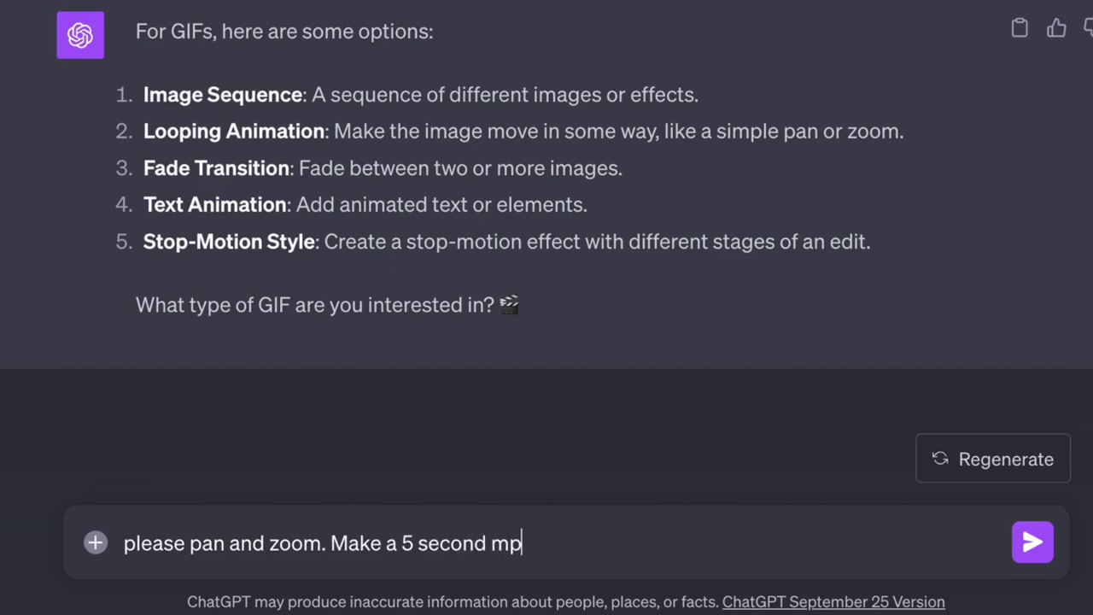
key("Return")
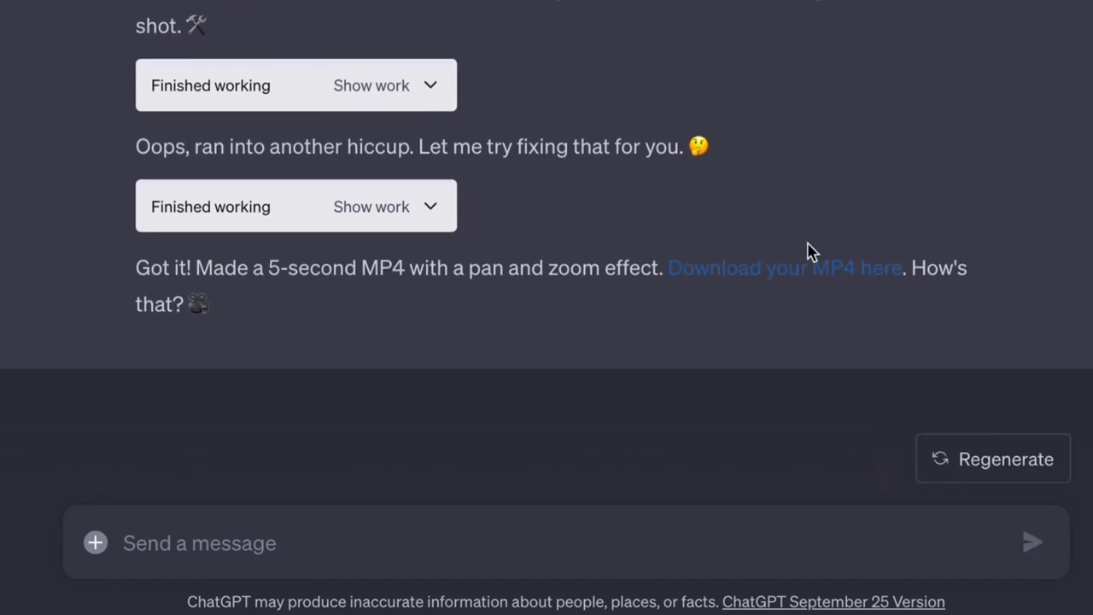
left_click(824, 282)
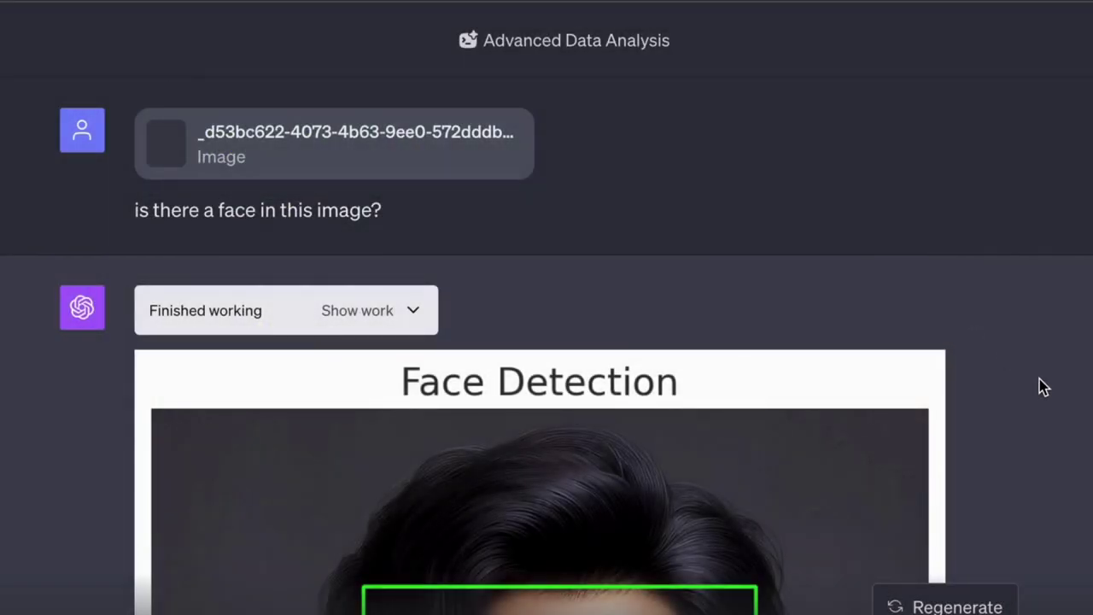
- Send 'is there a face in this image?' with the red-and-black poster portrait attached
scroll(1043, 386, "down", 5)
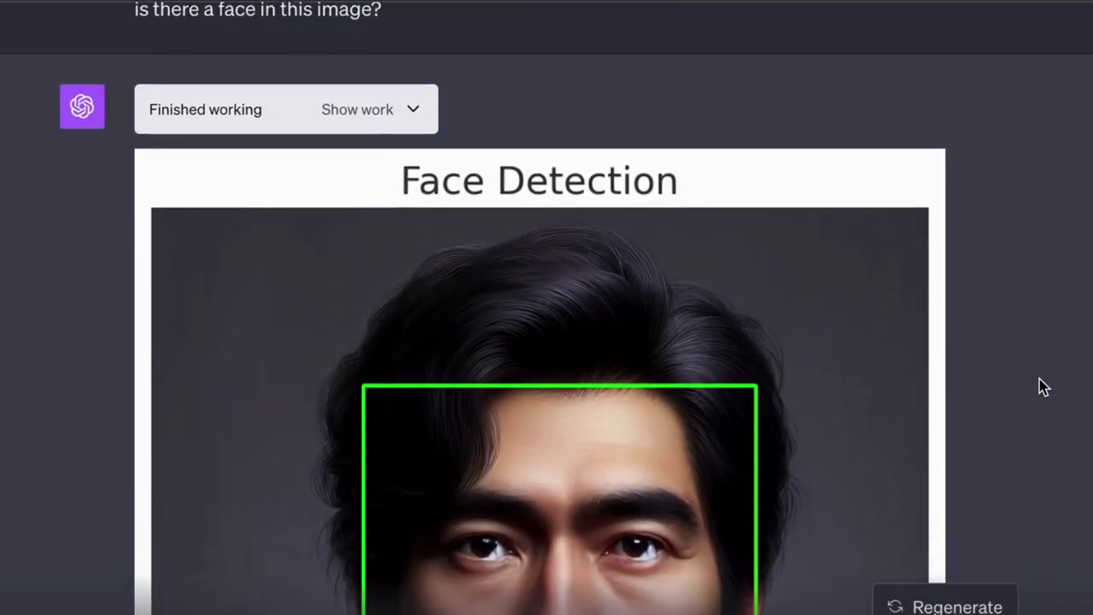
scroll(1042, 386, "down", 1)
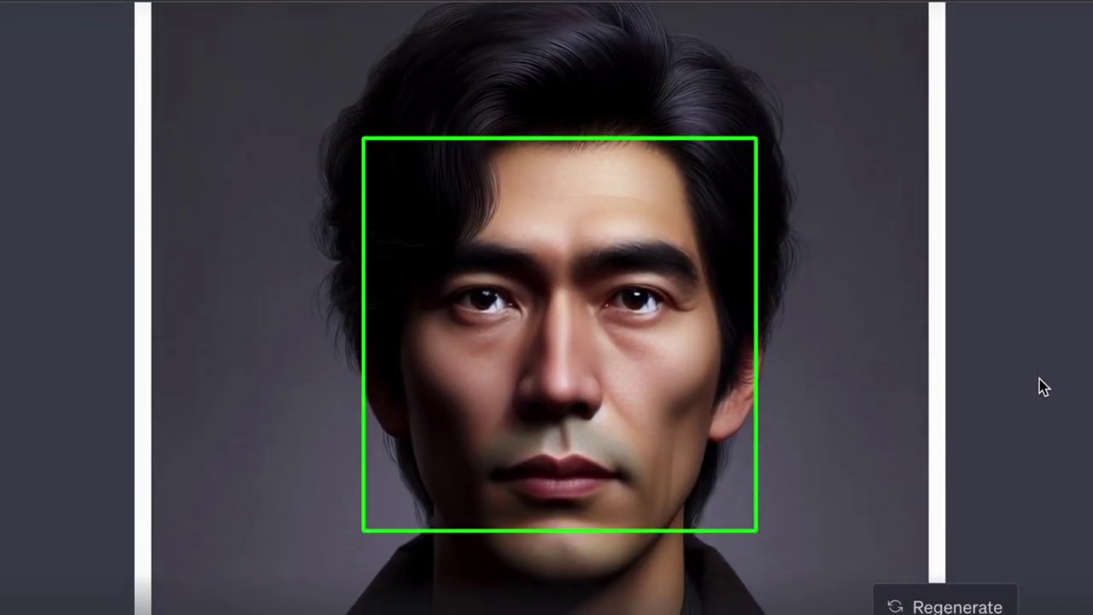
scroll(1043, 386, "down", 2)
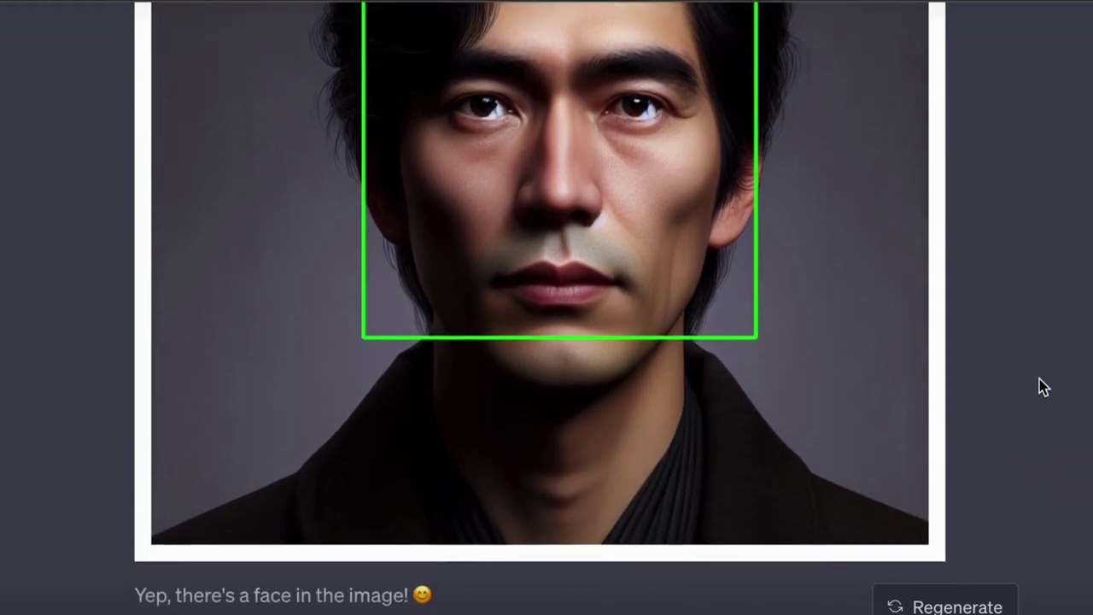
scroll(1042, 386, "down", 5)
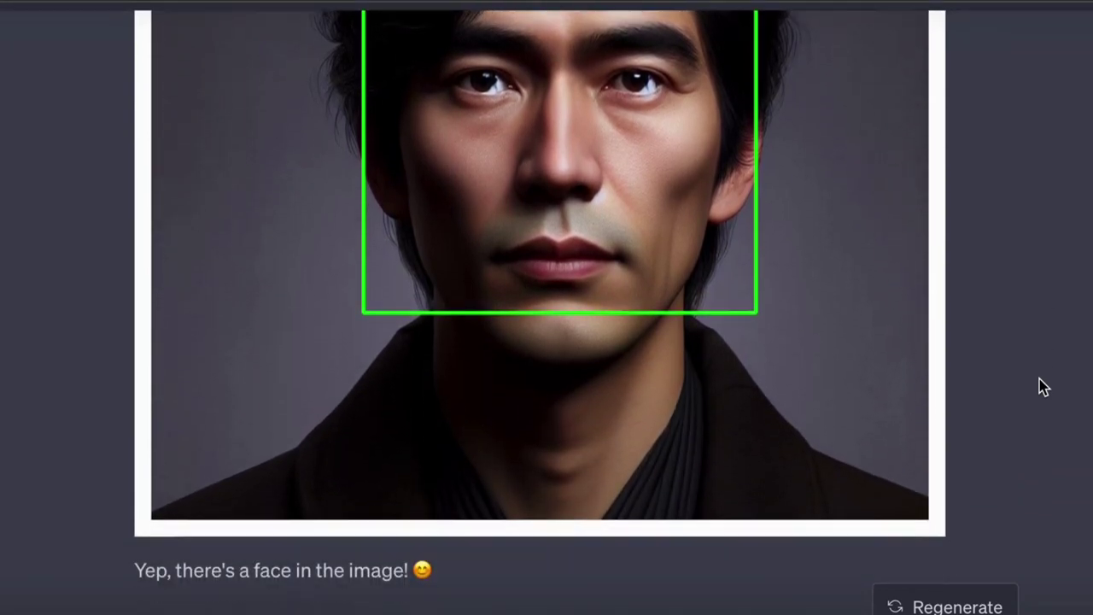
scroll(1043, 386, "down", 6)
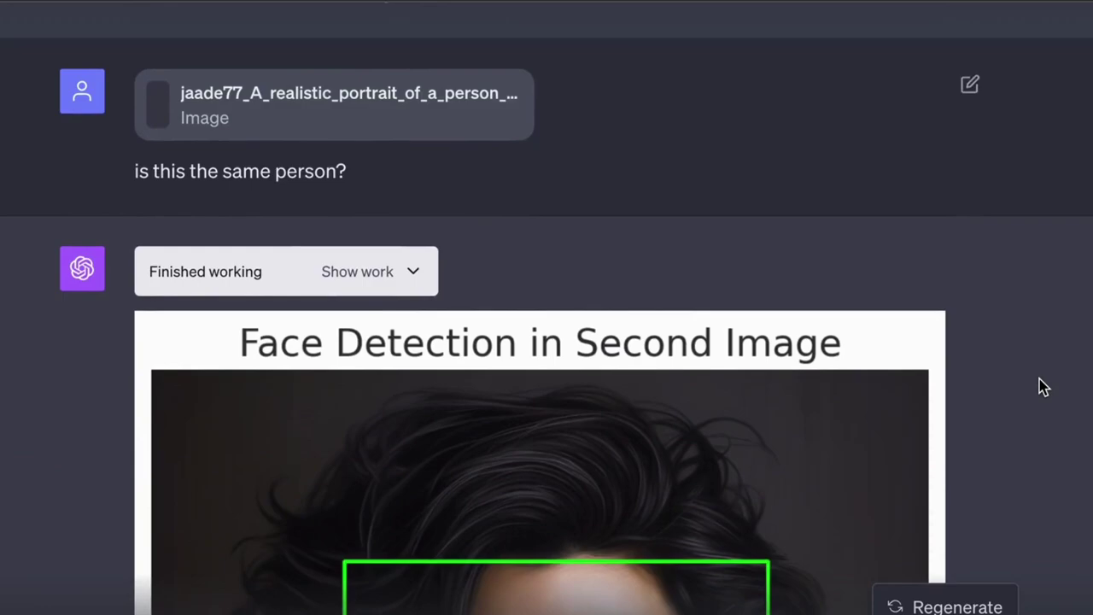
scroll(1043, 386, "down", 3)
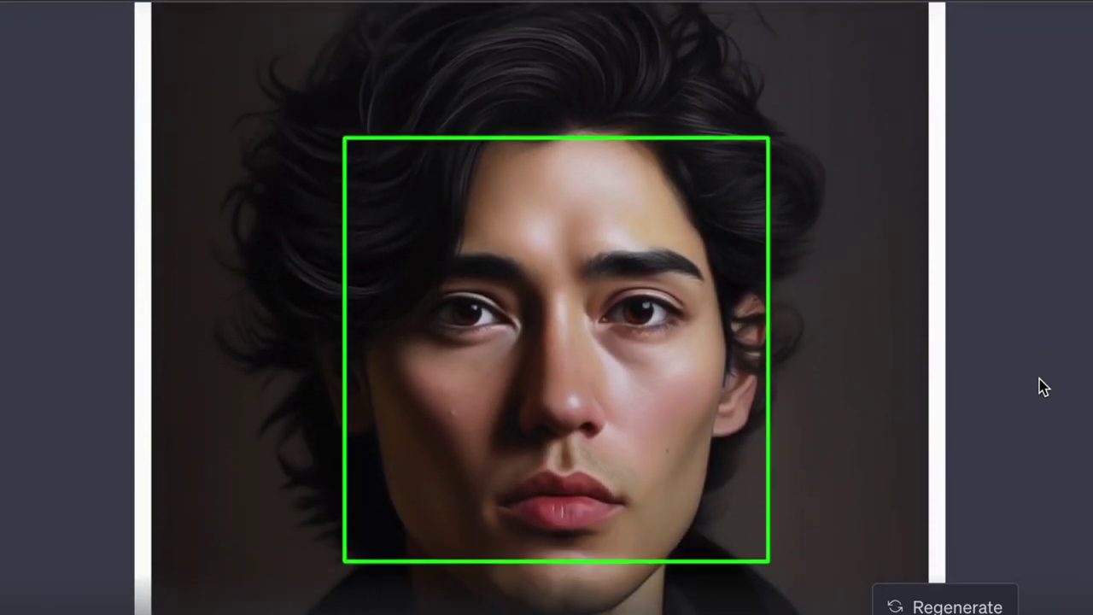
scroll(1042, 386, "down", 2)
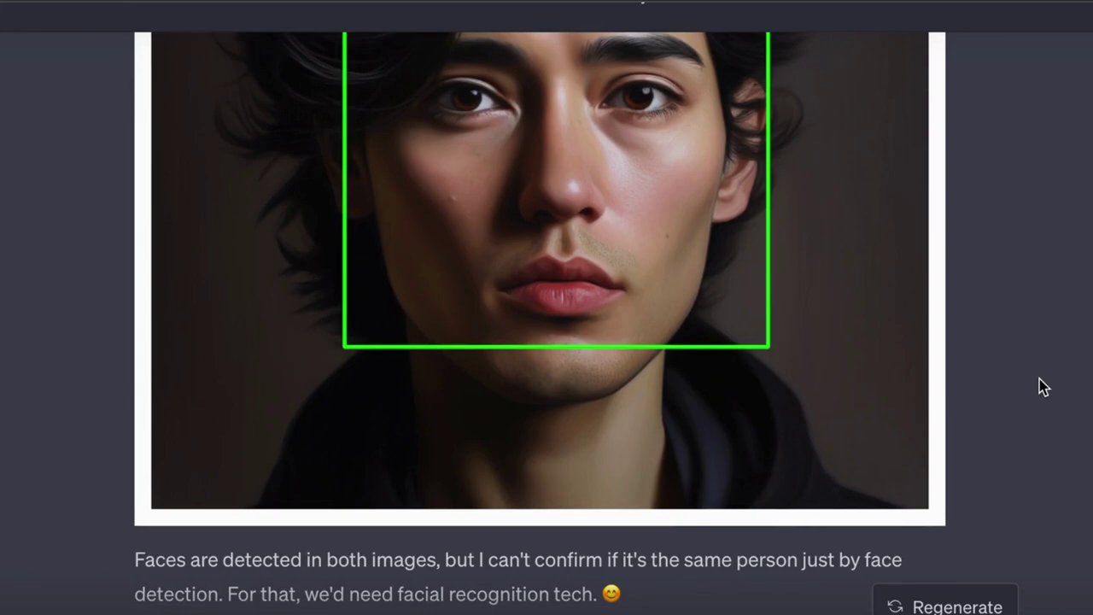
scroll(1043, 386, "down", 6)
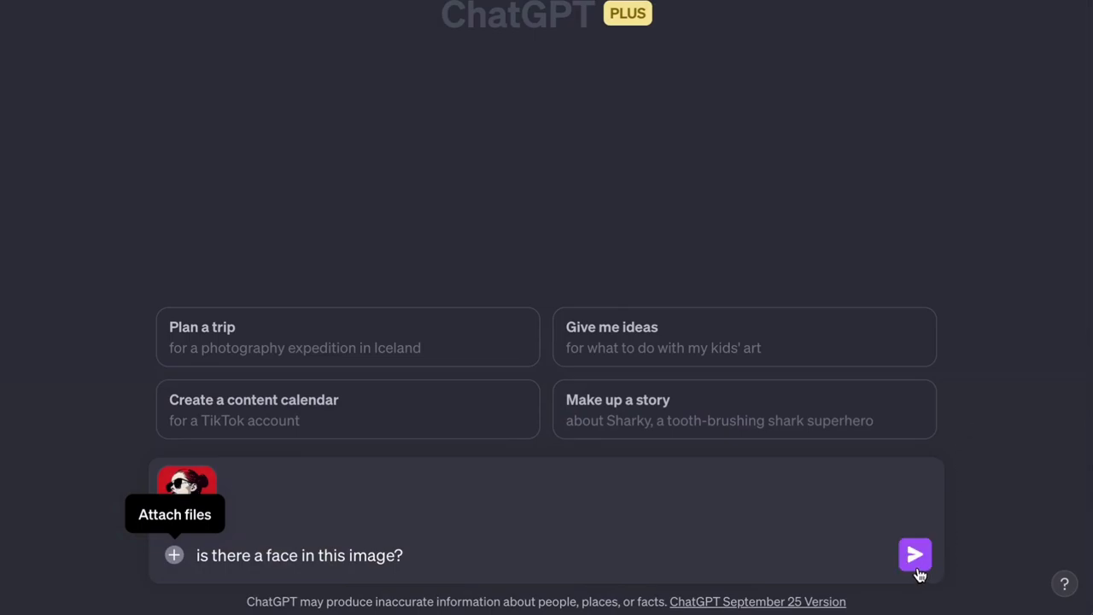
left_click(917, 563)
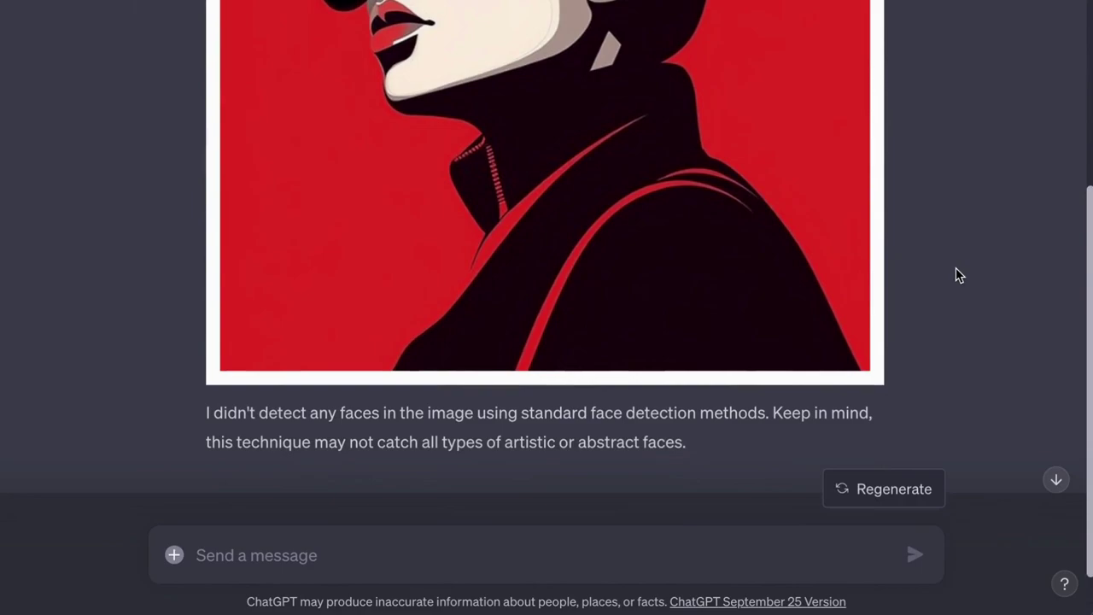
scroll(956, 268, "down", 1)
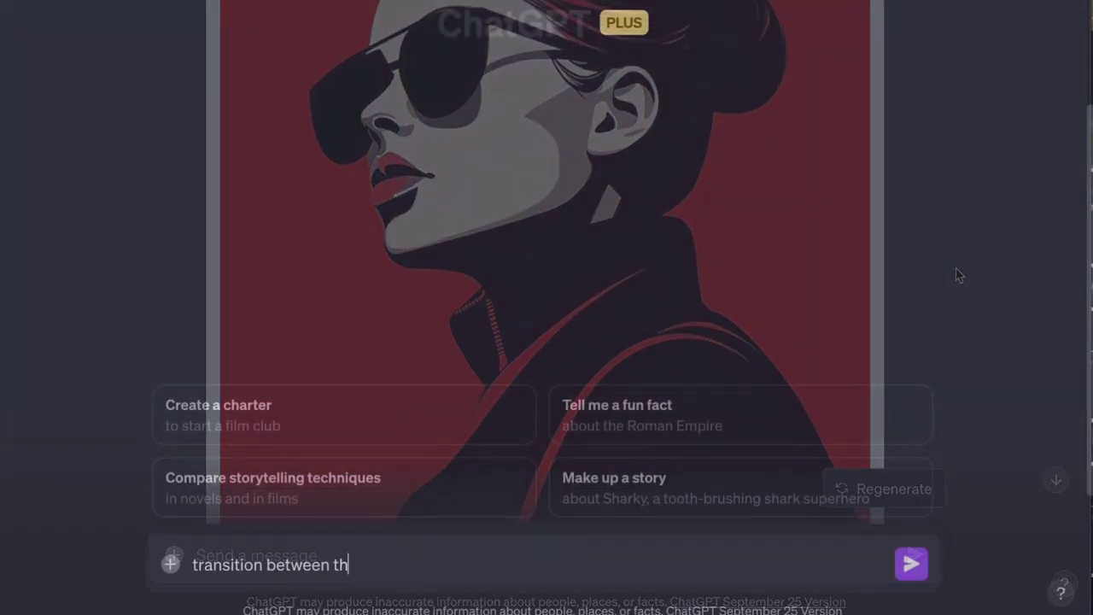
type("ese three images. left to right")
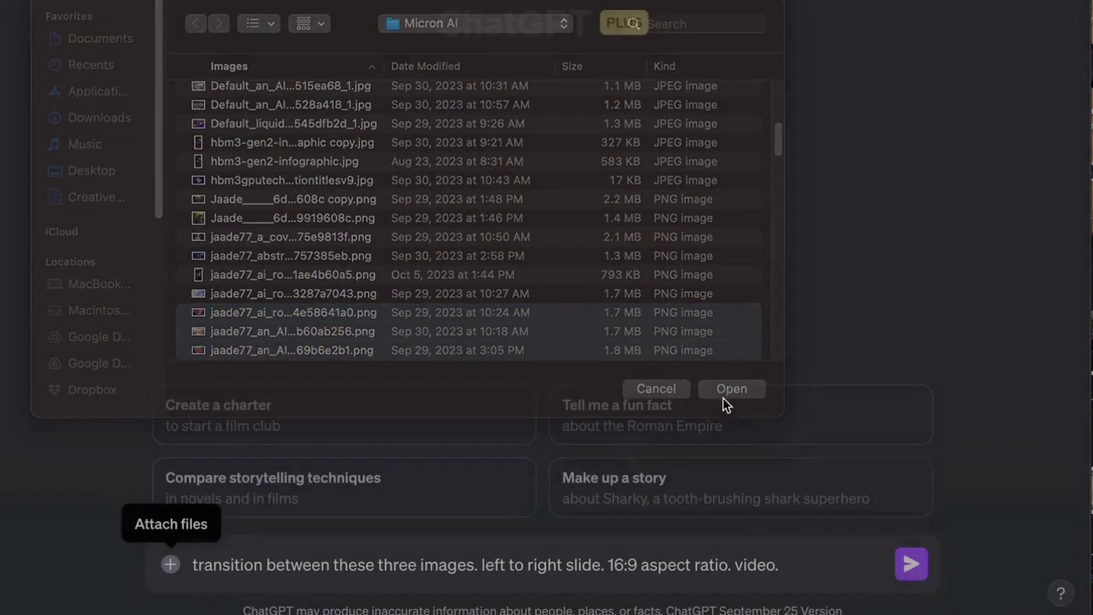
- Attach three images and send the 16:9 left-to-right slide transition video prompt
left_click(722, 398)
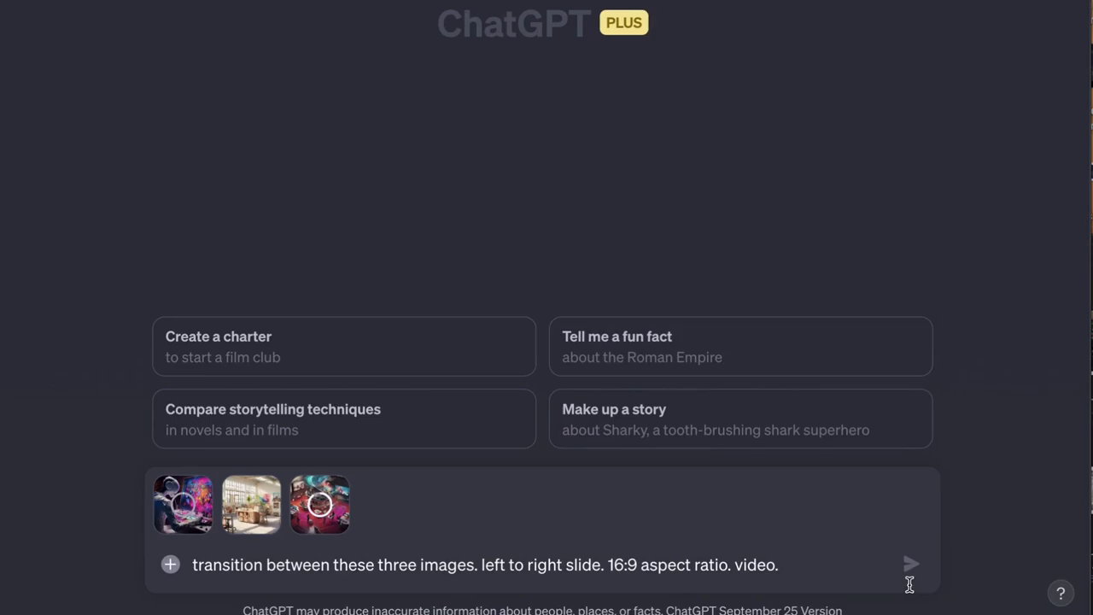
left_click(912, 565)
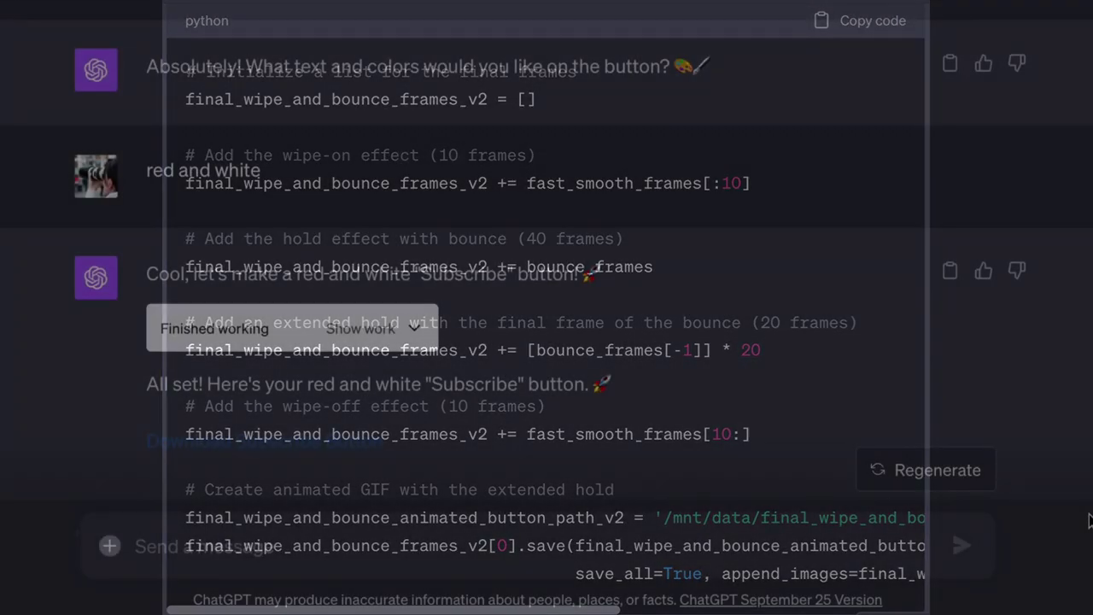
scroll(1022, 417, "down", 10)
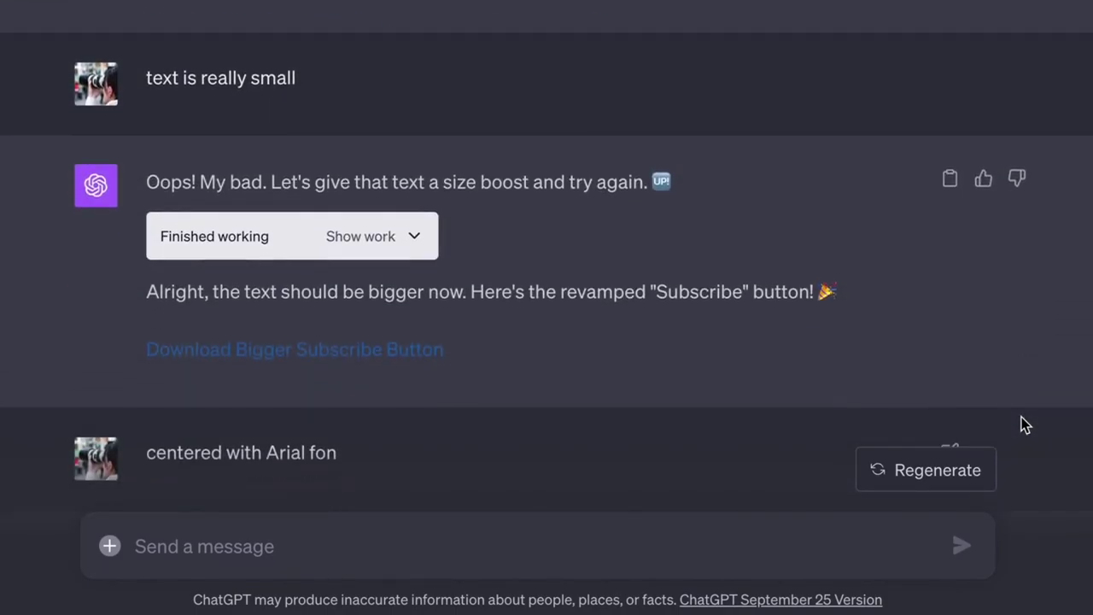
scroll(1021, 417, "down", 10)
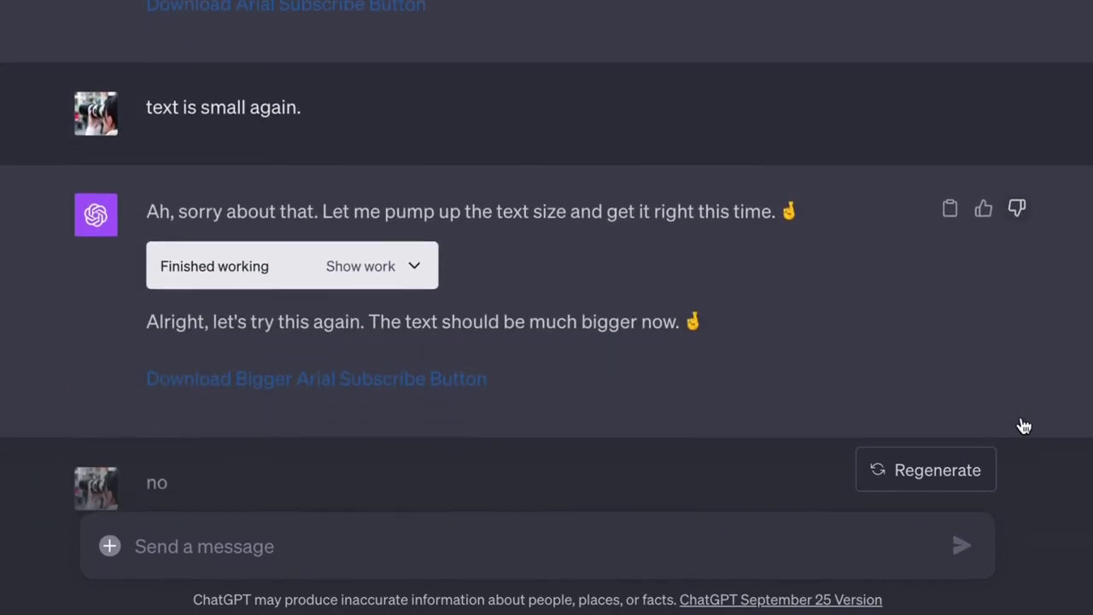
scroll(1022, 417, "down", 10)
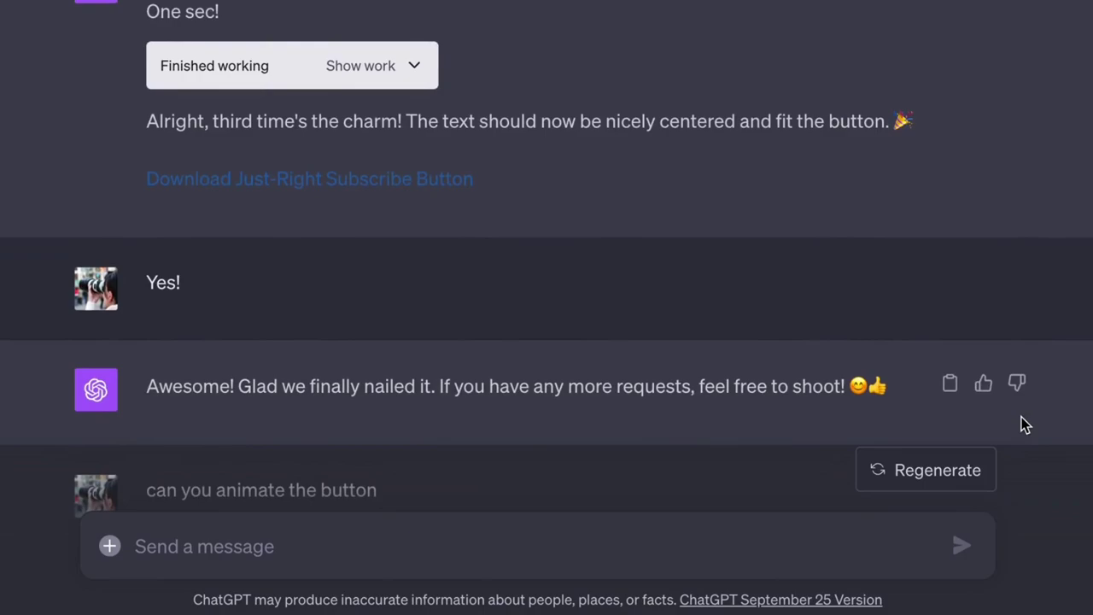
scroll(1021, 417, "down", 10)
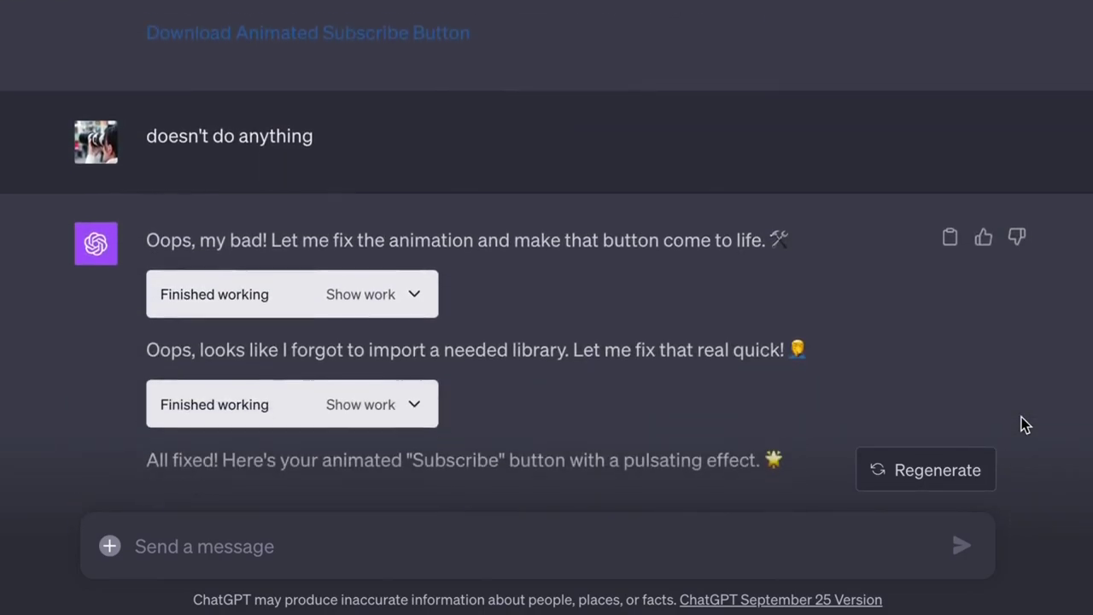
scroll(1021, 417, "down", 8)
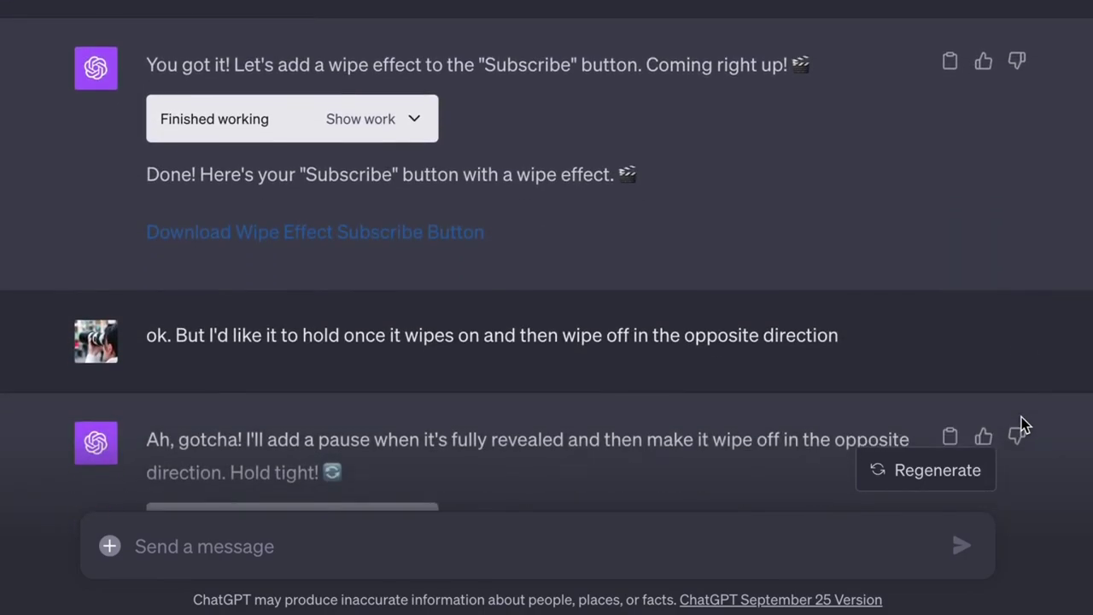
scroll(1021, 416, "down", 8)
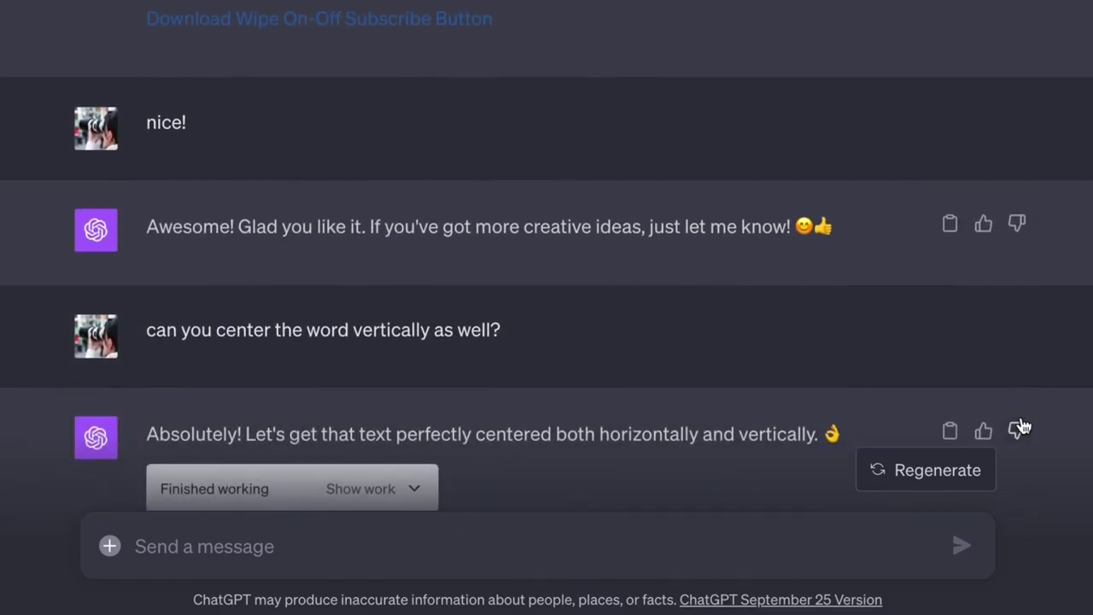
scroll(1021, 416, "down", 9)
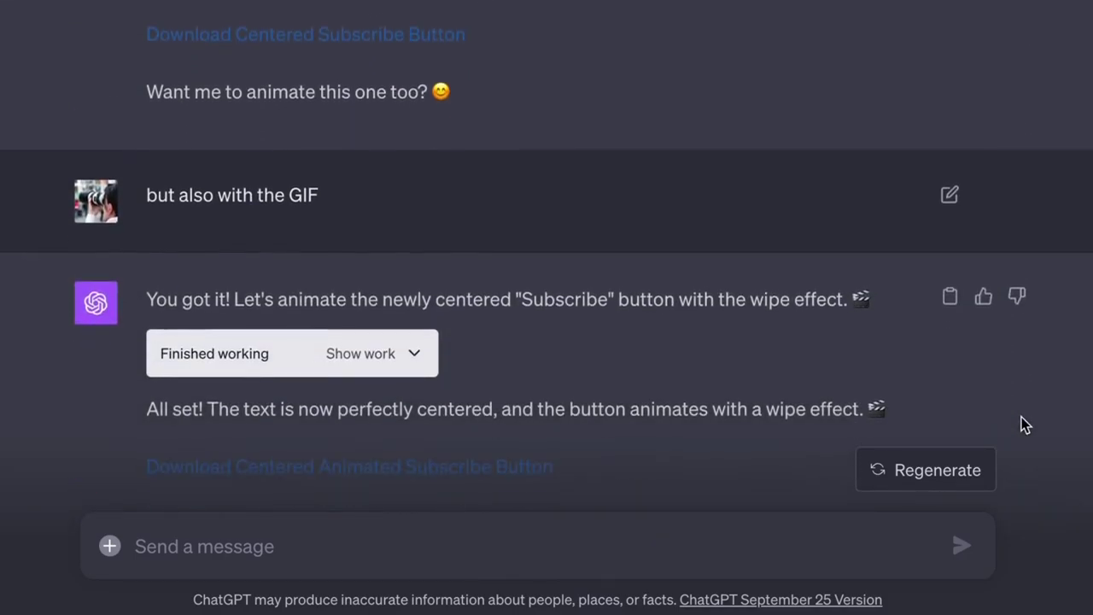
scroll(1021, 416, "down", 10)
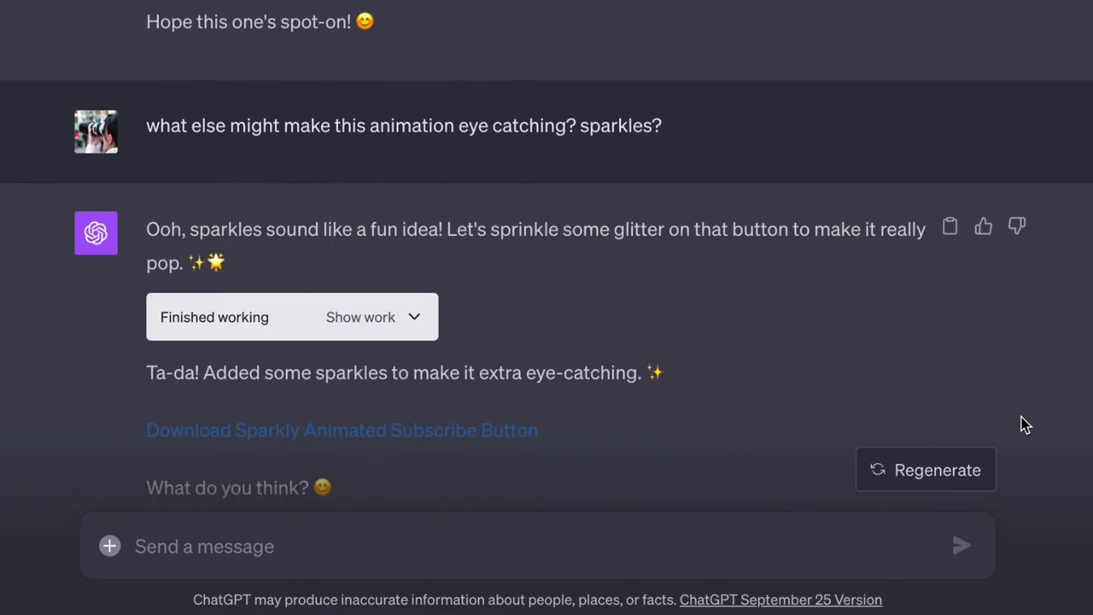
scroll(1021, 417, "down", 10)
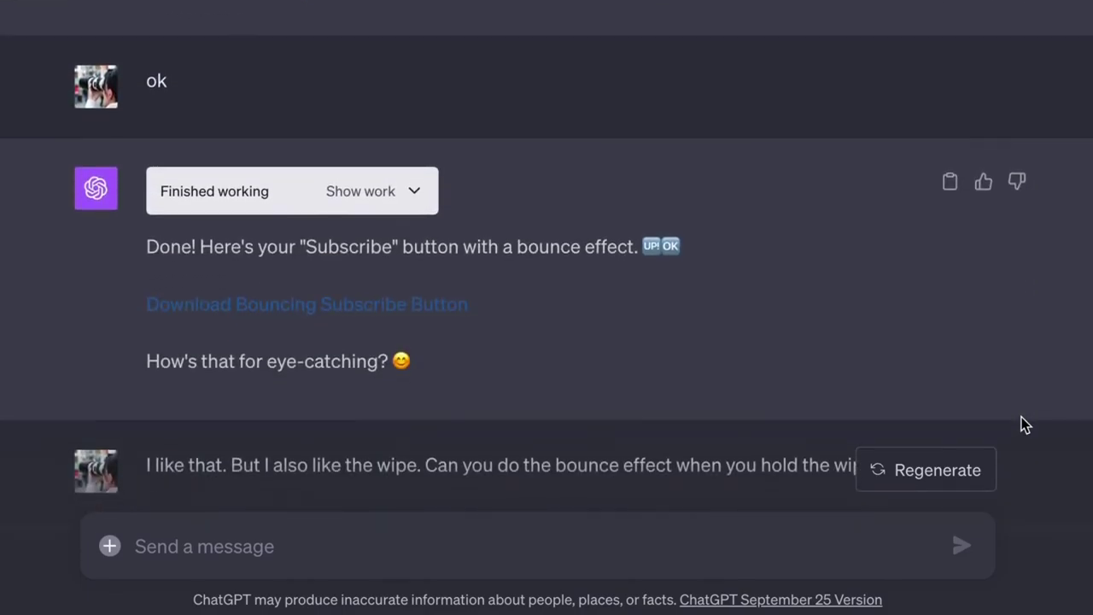
scroll(1021, 417, "down", 12)
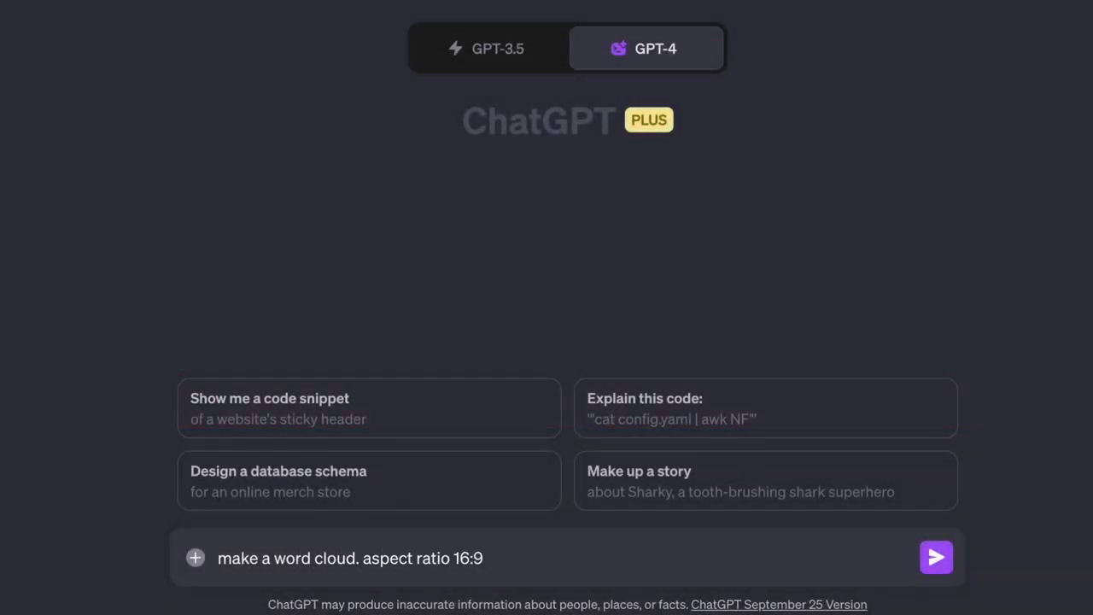
- Send 'make a word cloud. aspect ratio 16:9' with the pasted lighting word list (Glowing, Radiance, Luminous)
type("aspect ratio 16:9")
key("ctrl+v")
key("Return")
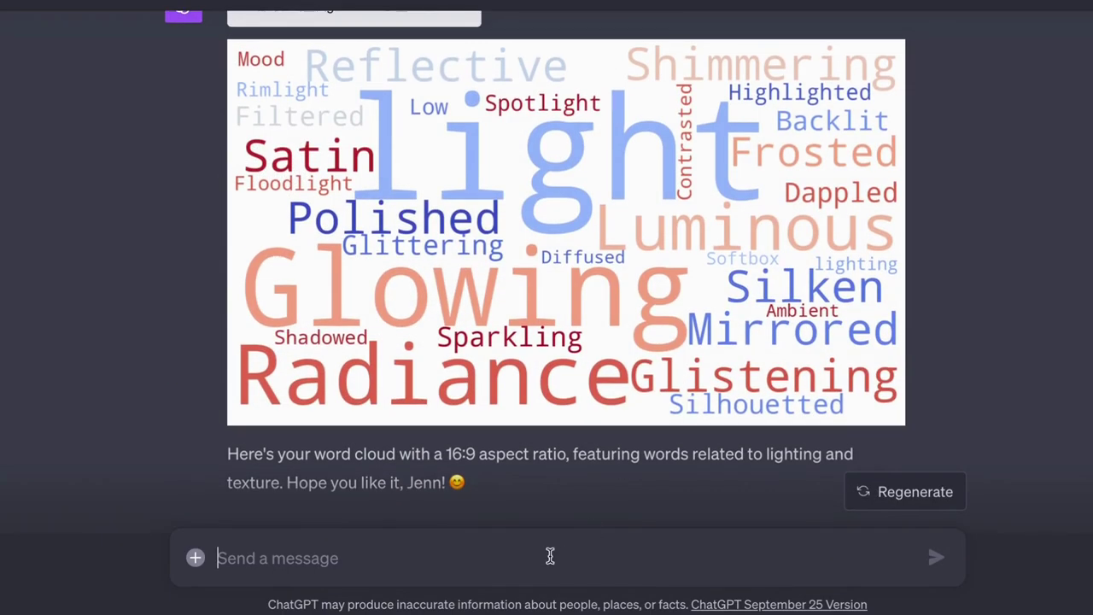
type("download")
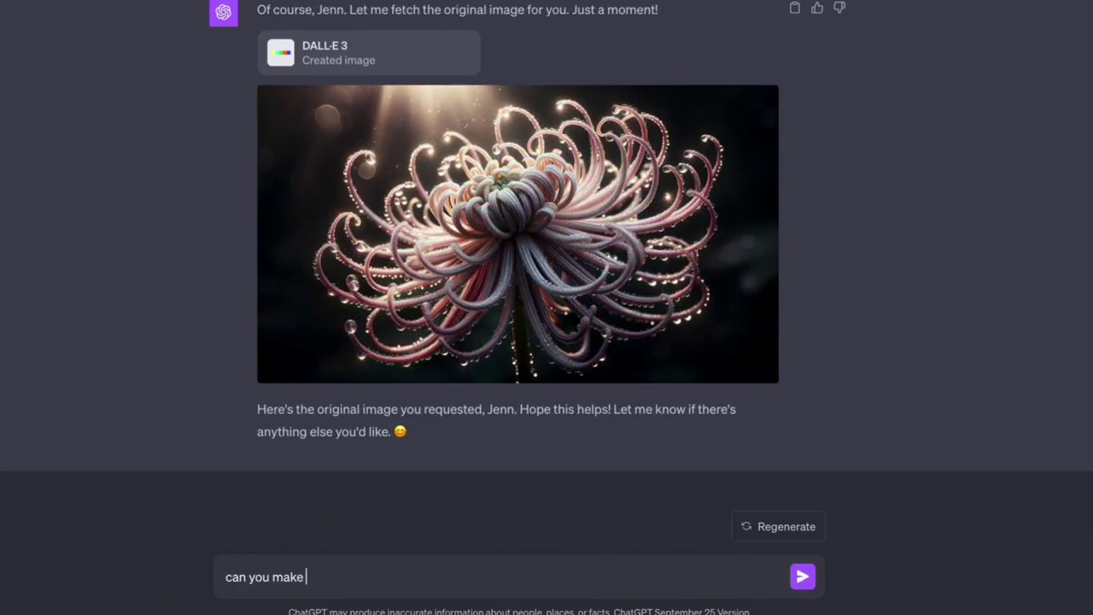
- Ask 'can you make the light warmer?' for golden tones, then send 'zoom out' for a wider field scene
type("mer?")
key("Return")
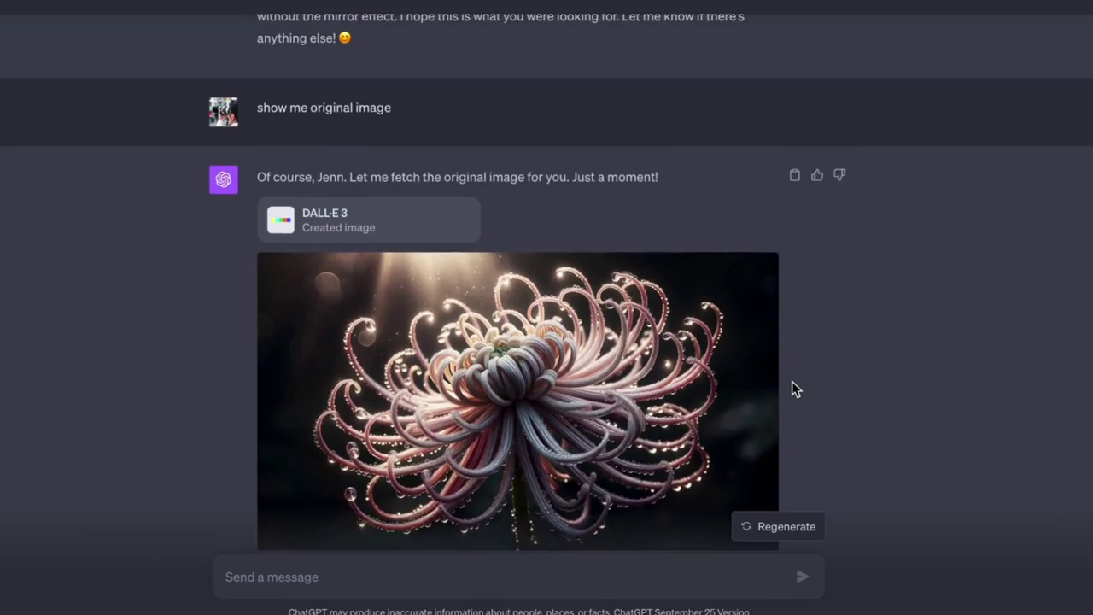
scroll(792, 381, "down", 15)
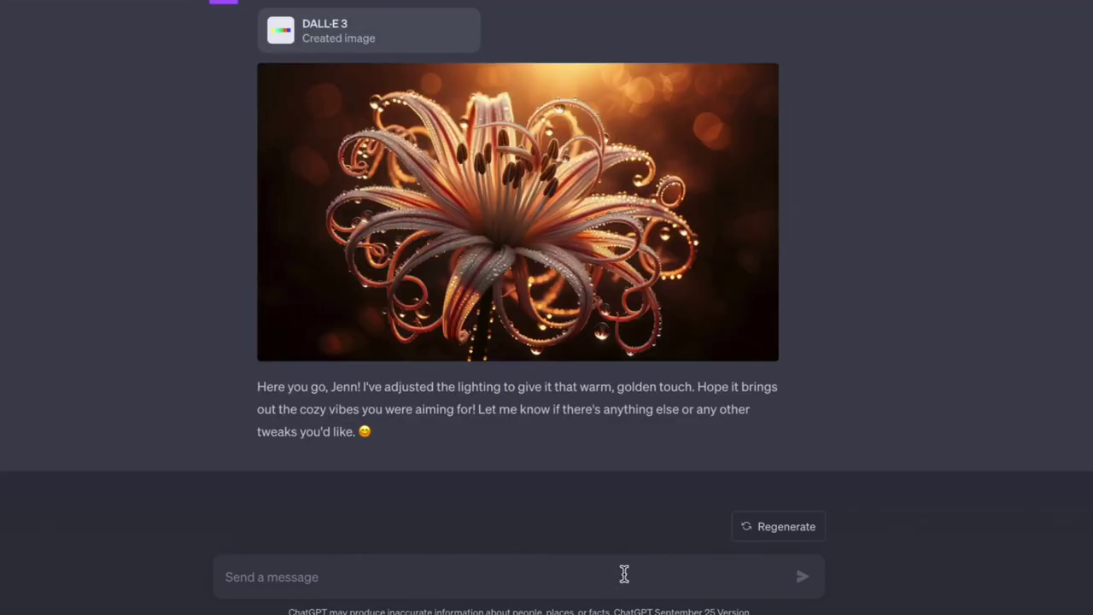
type("out")
key("Return")
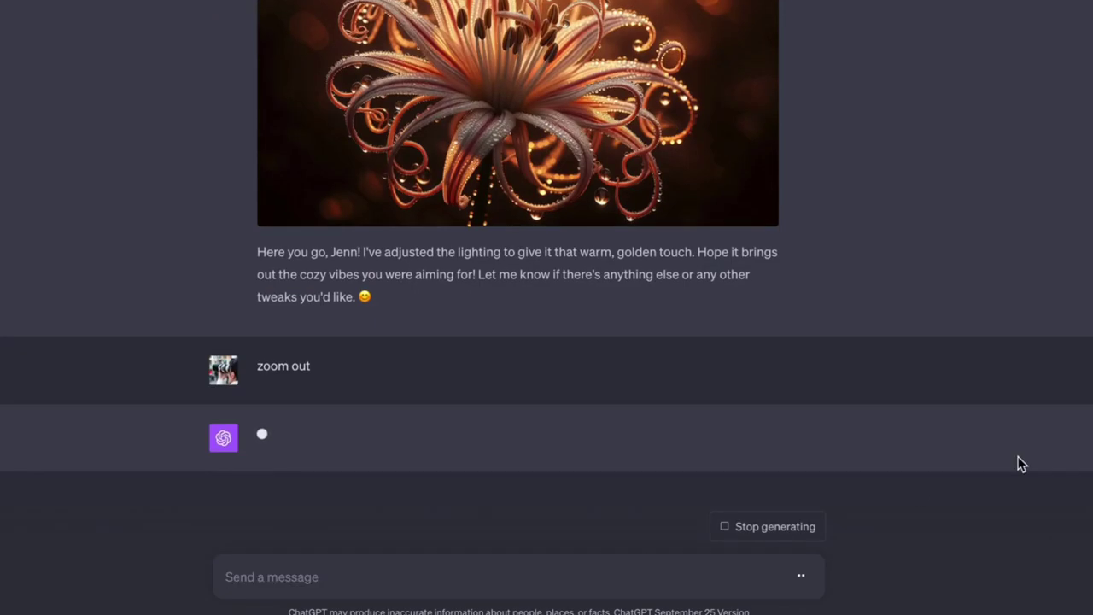